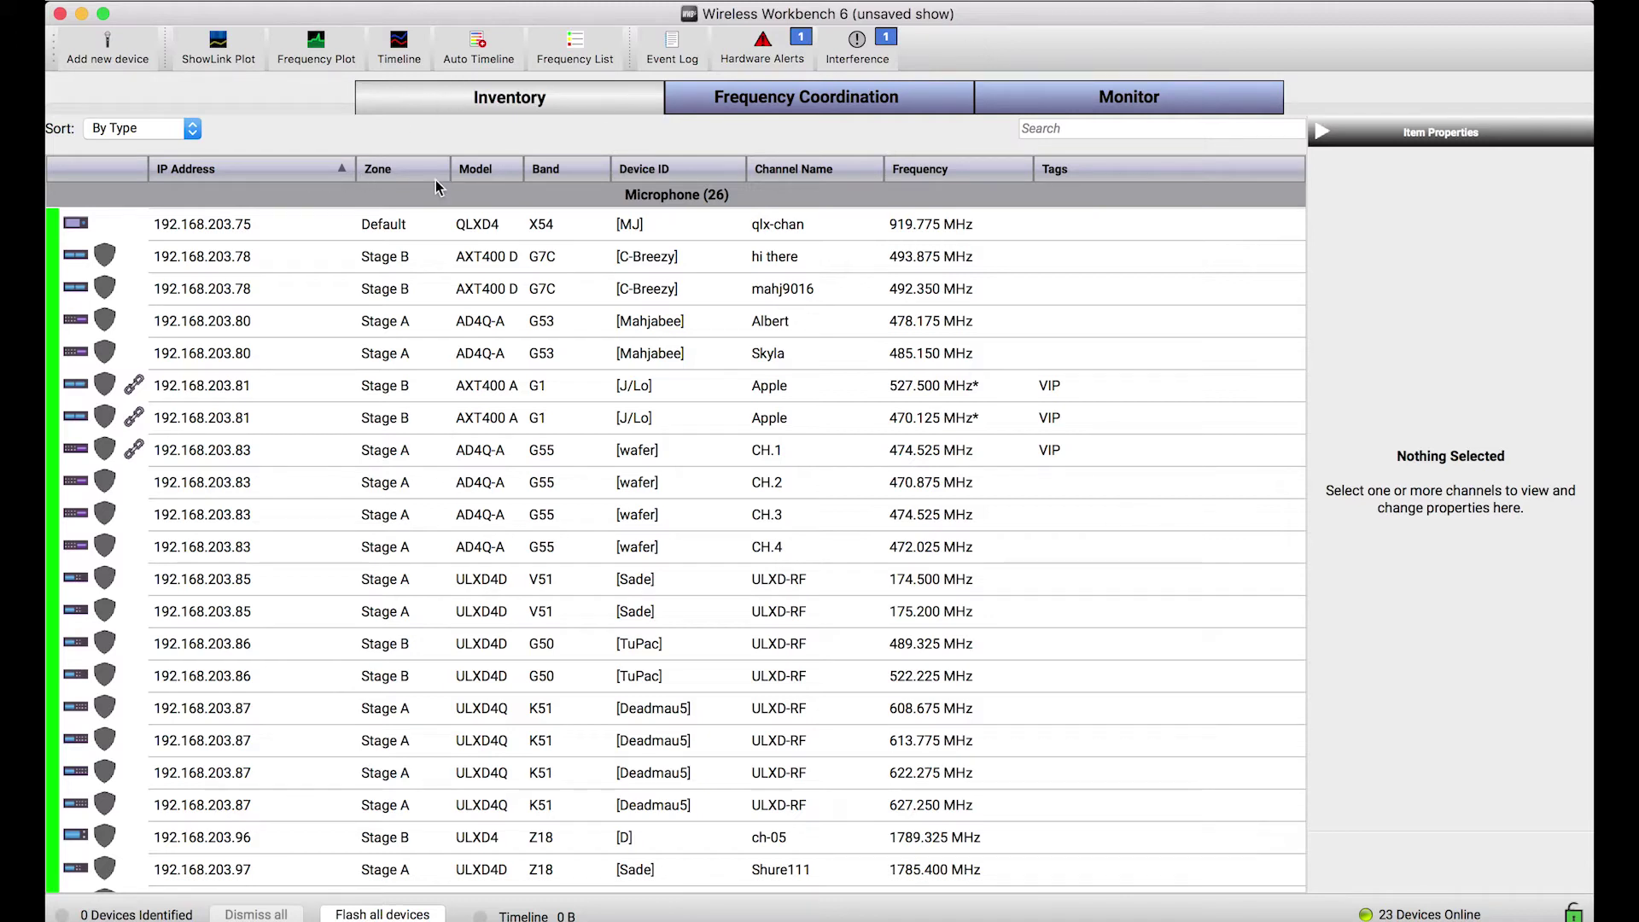
- Show the G & Ch column in the inventory table from the Channel Name header menu
right_click(820, 176)
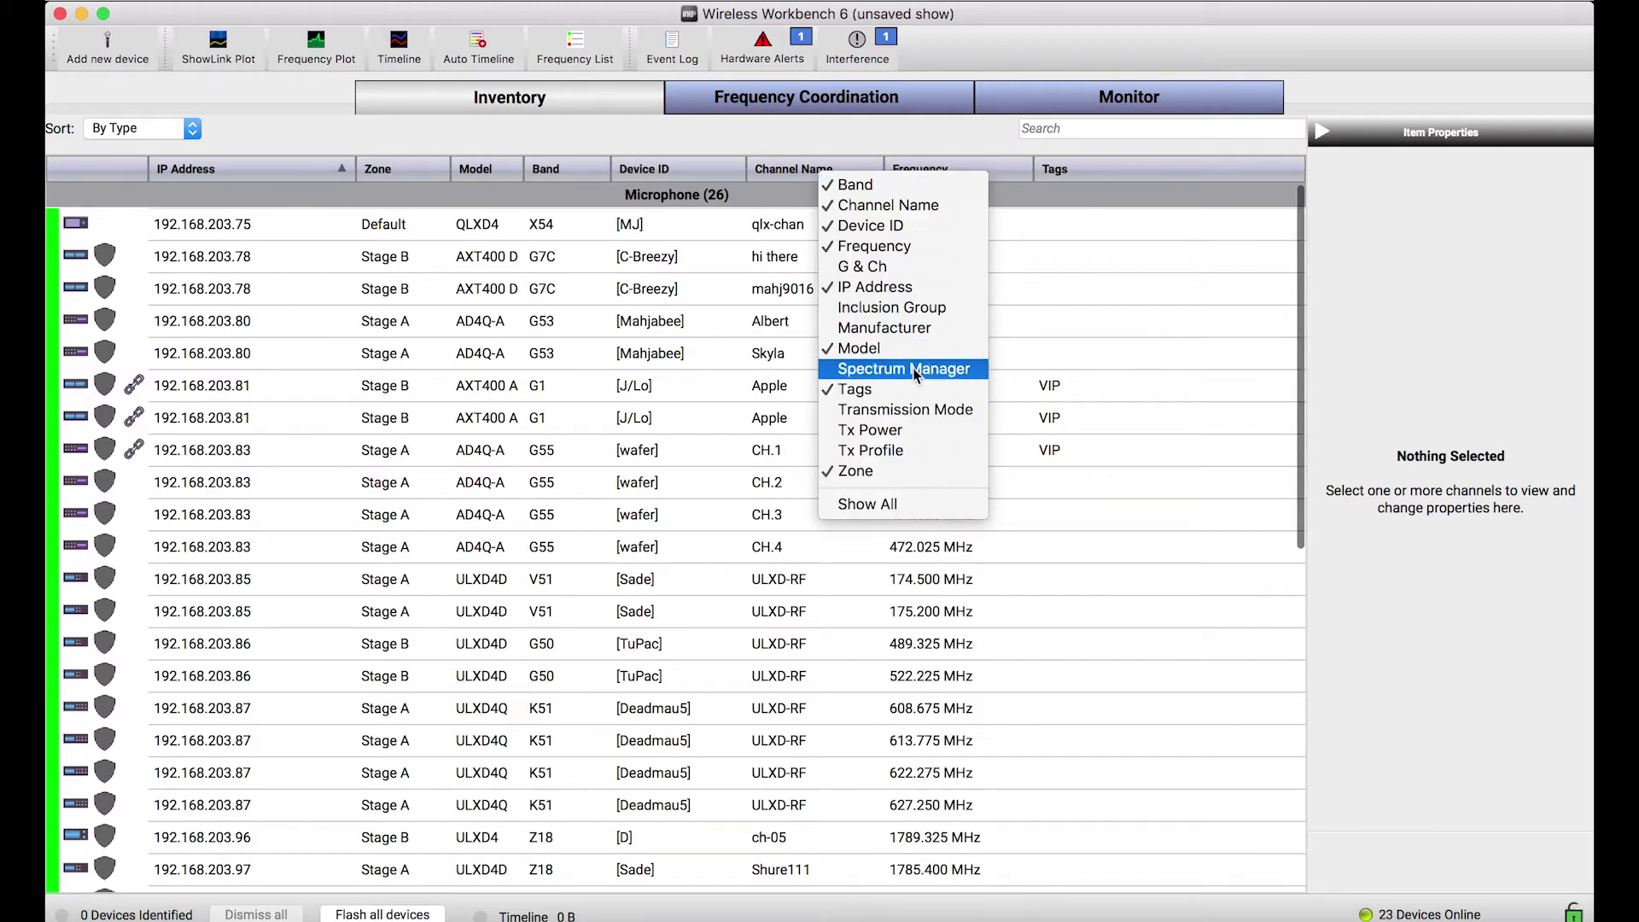
click(916, 266)
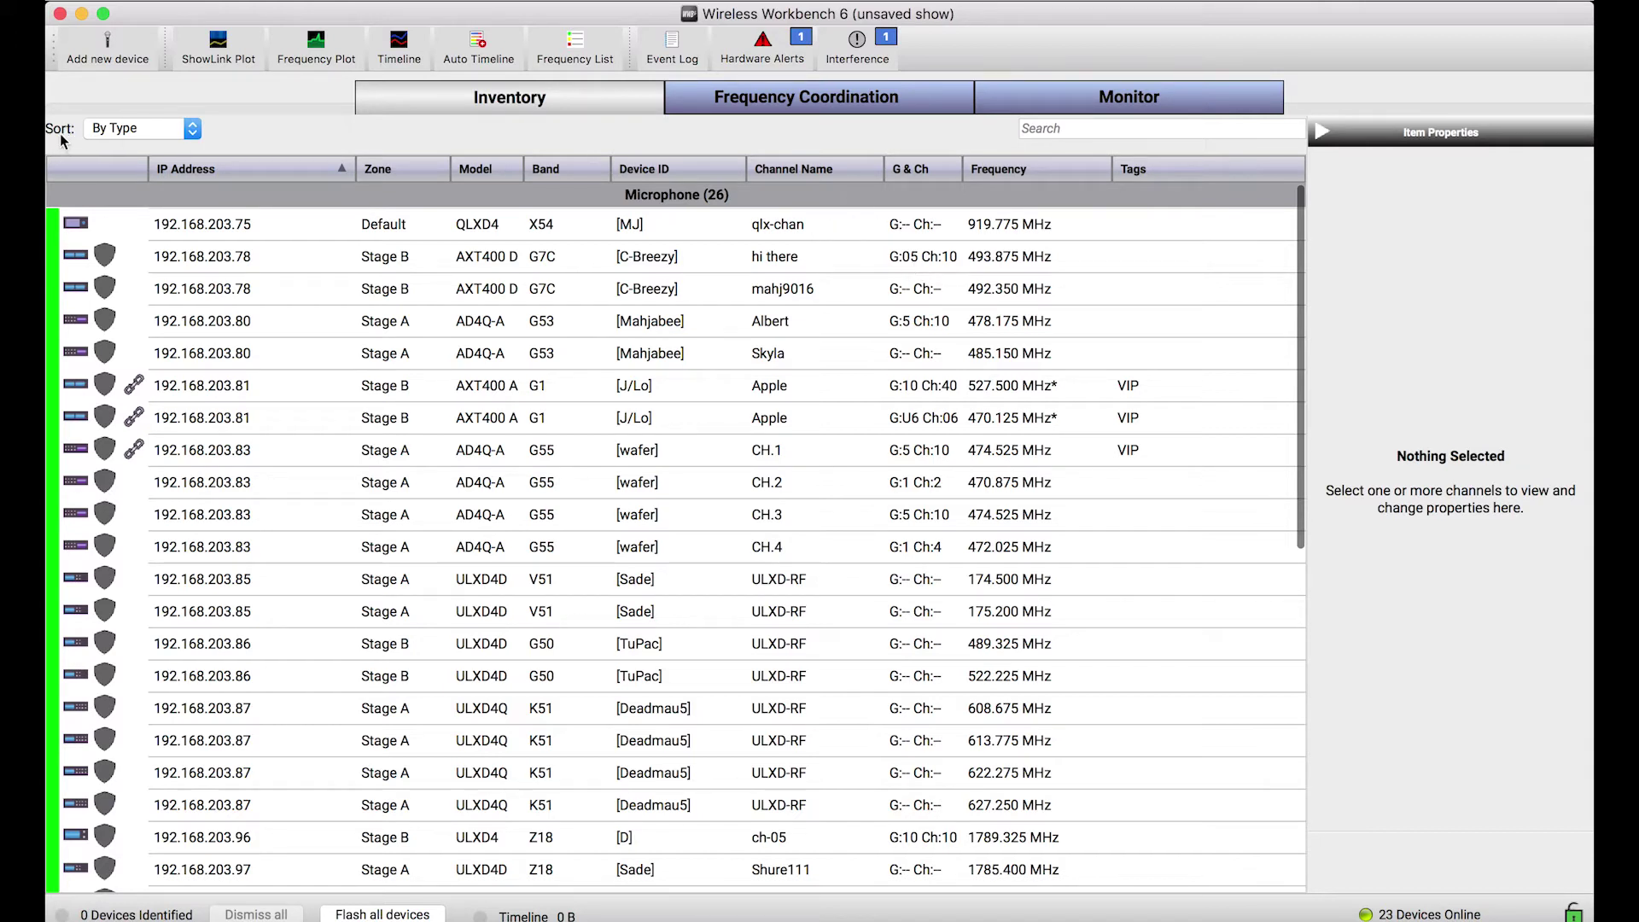
click(131, 130)
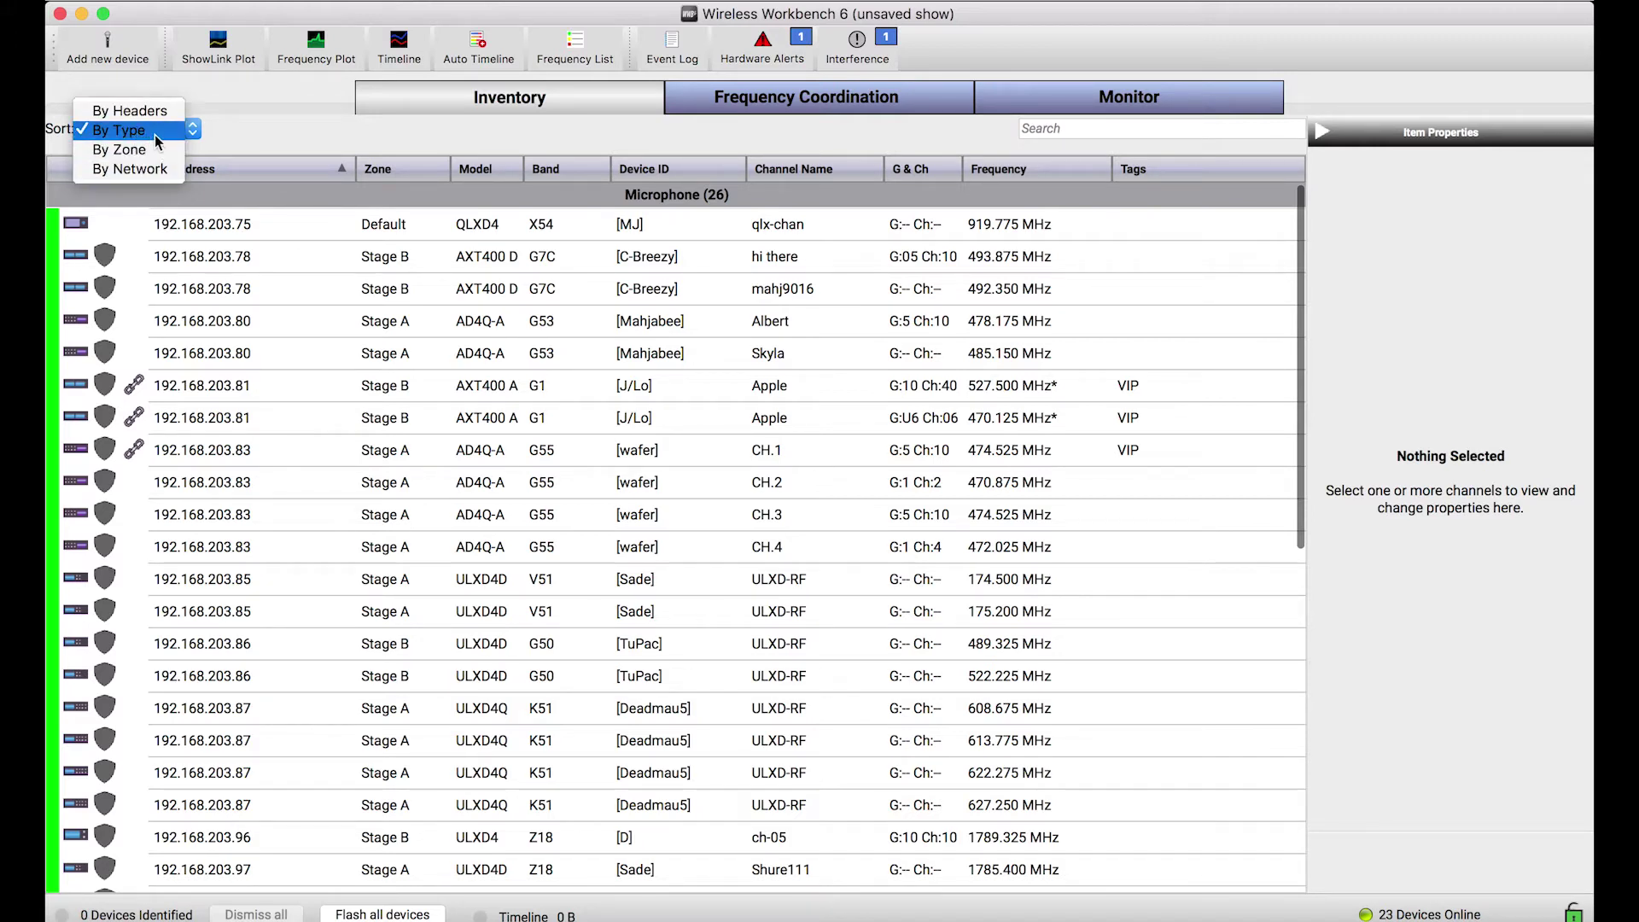
click(158, 135)
scroll(646, 195, down, 10)
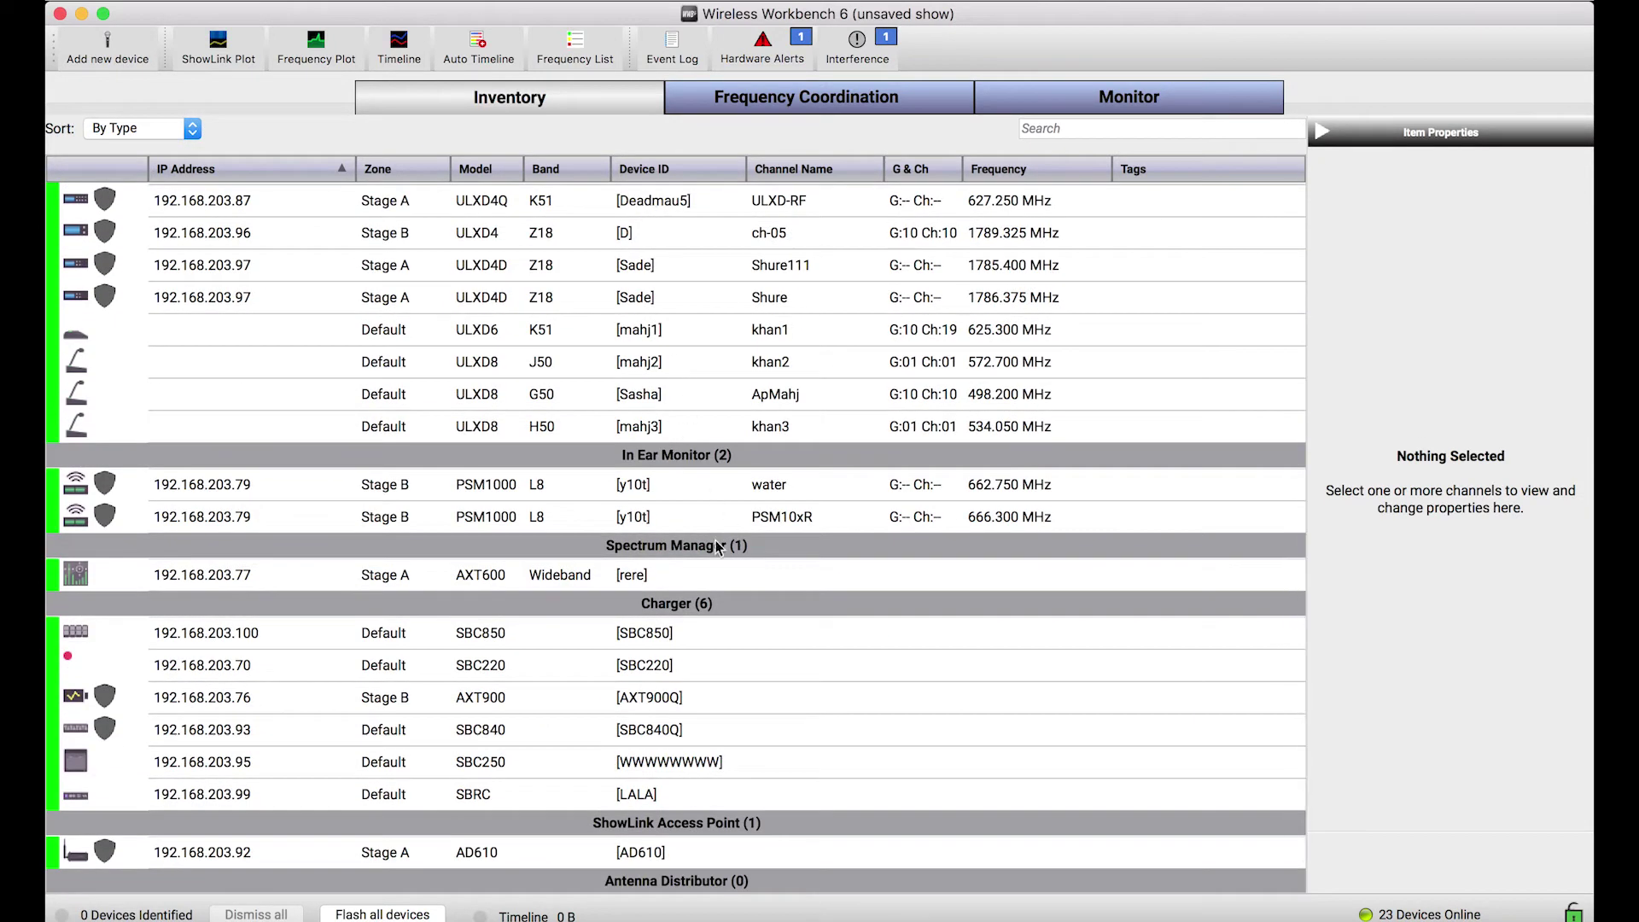
scroll(683, 478, up, 10)
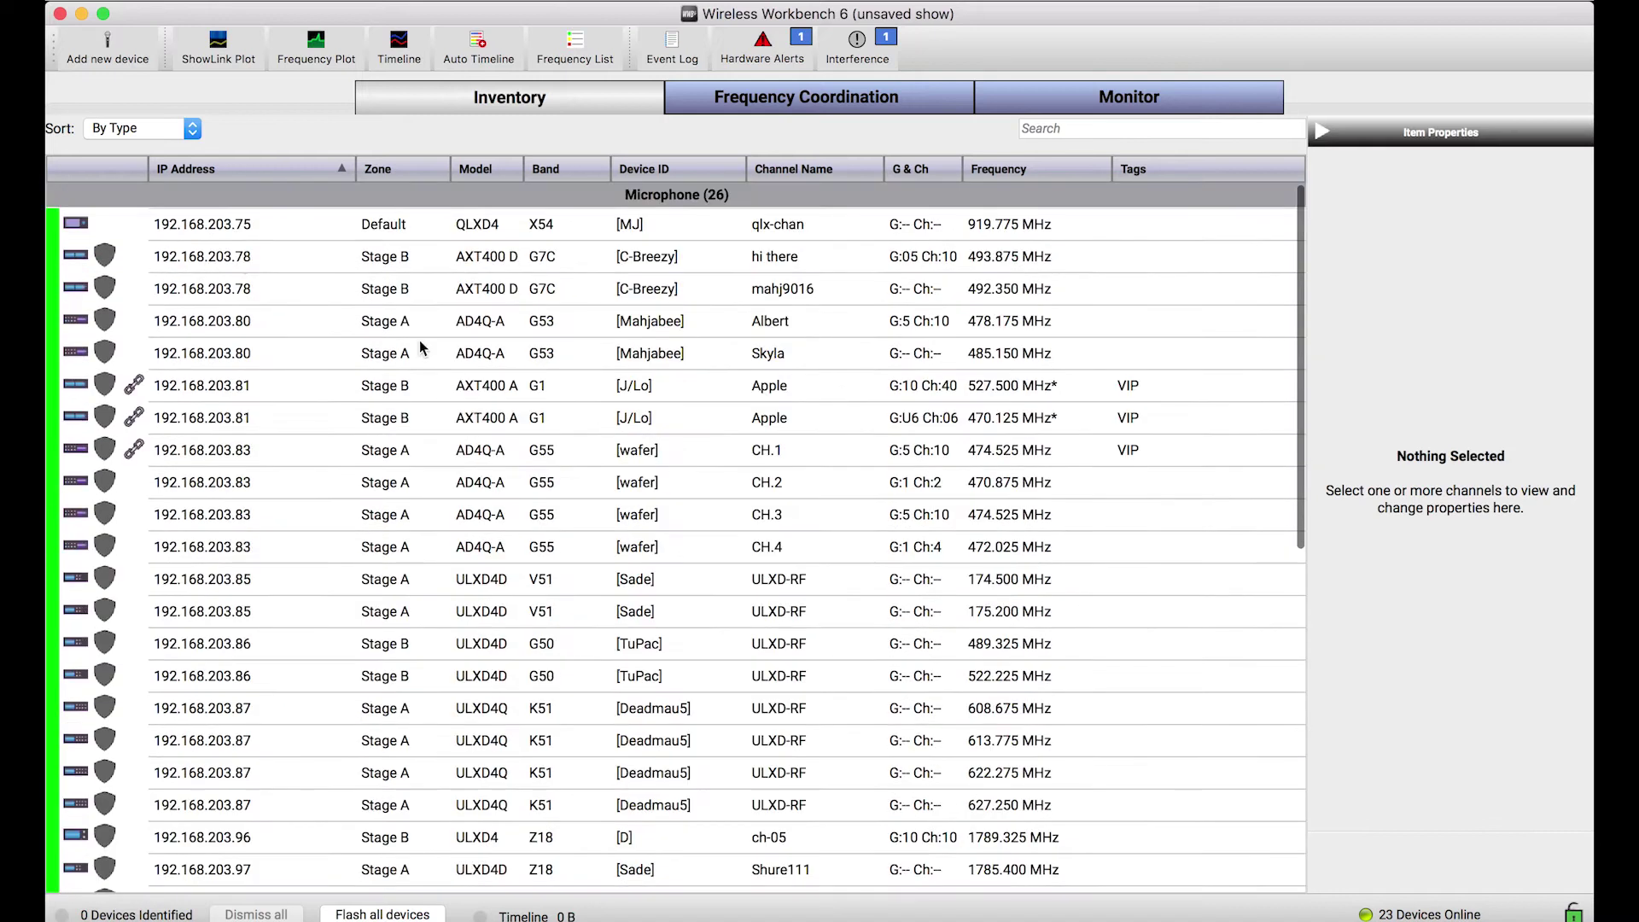
click(162, 130)
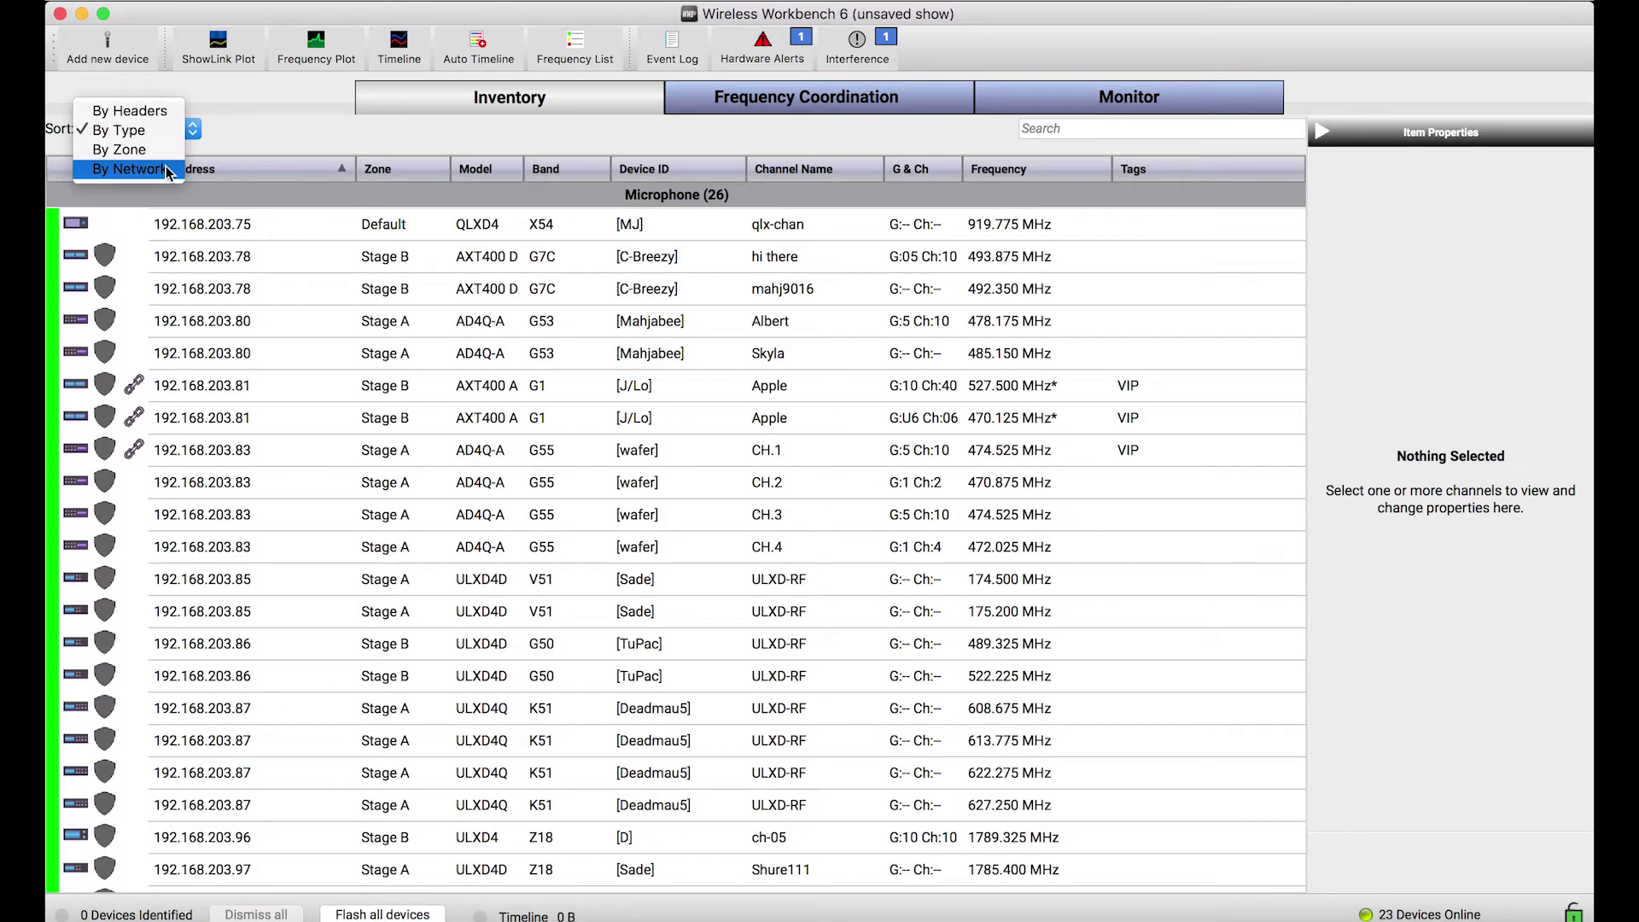
click(140, 150)
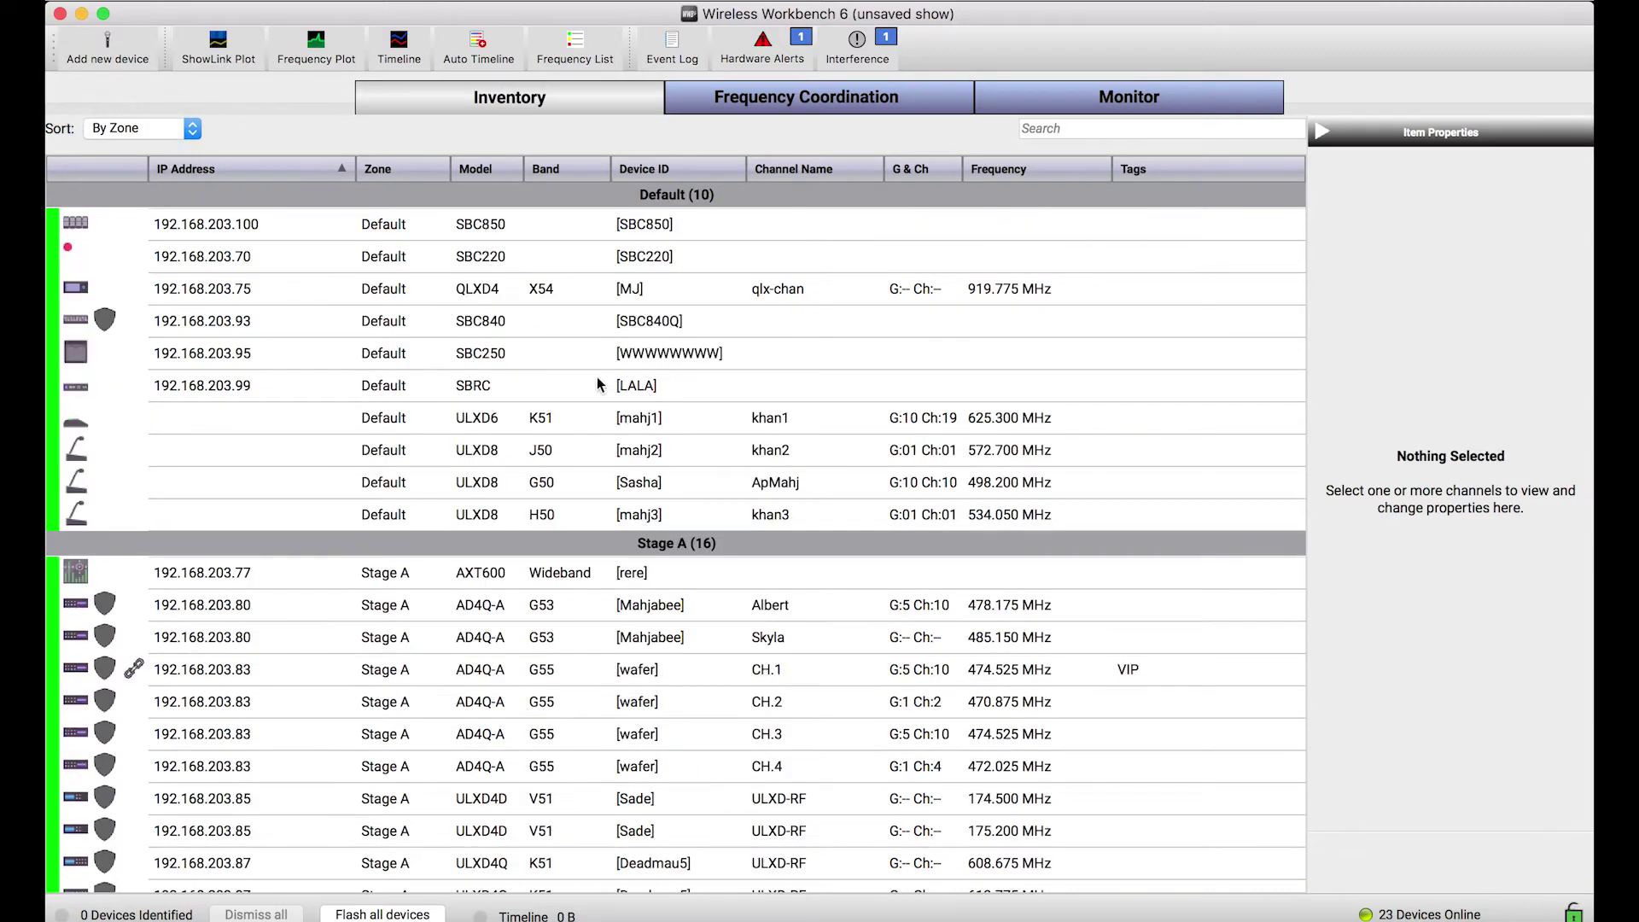
scroll(597, 376, down, 5)
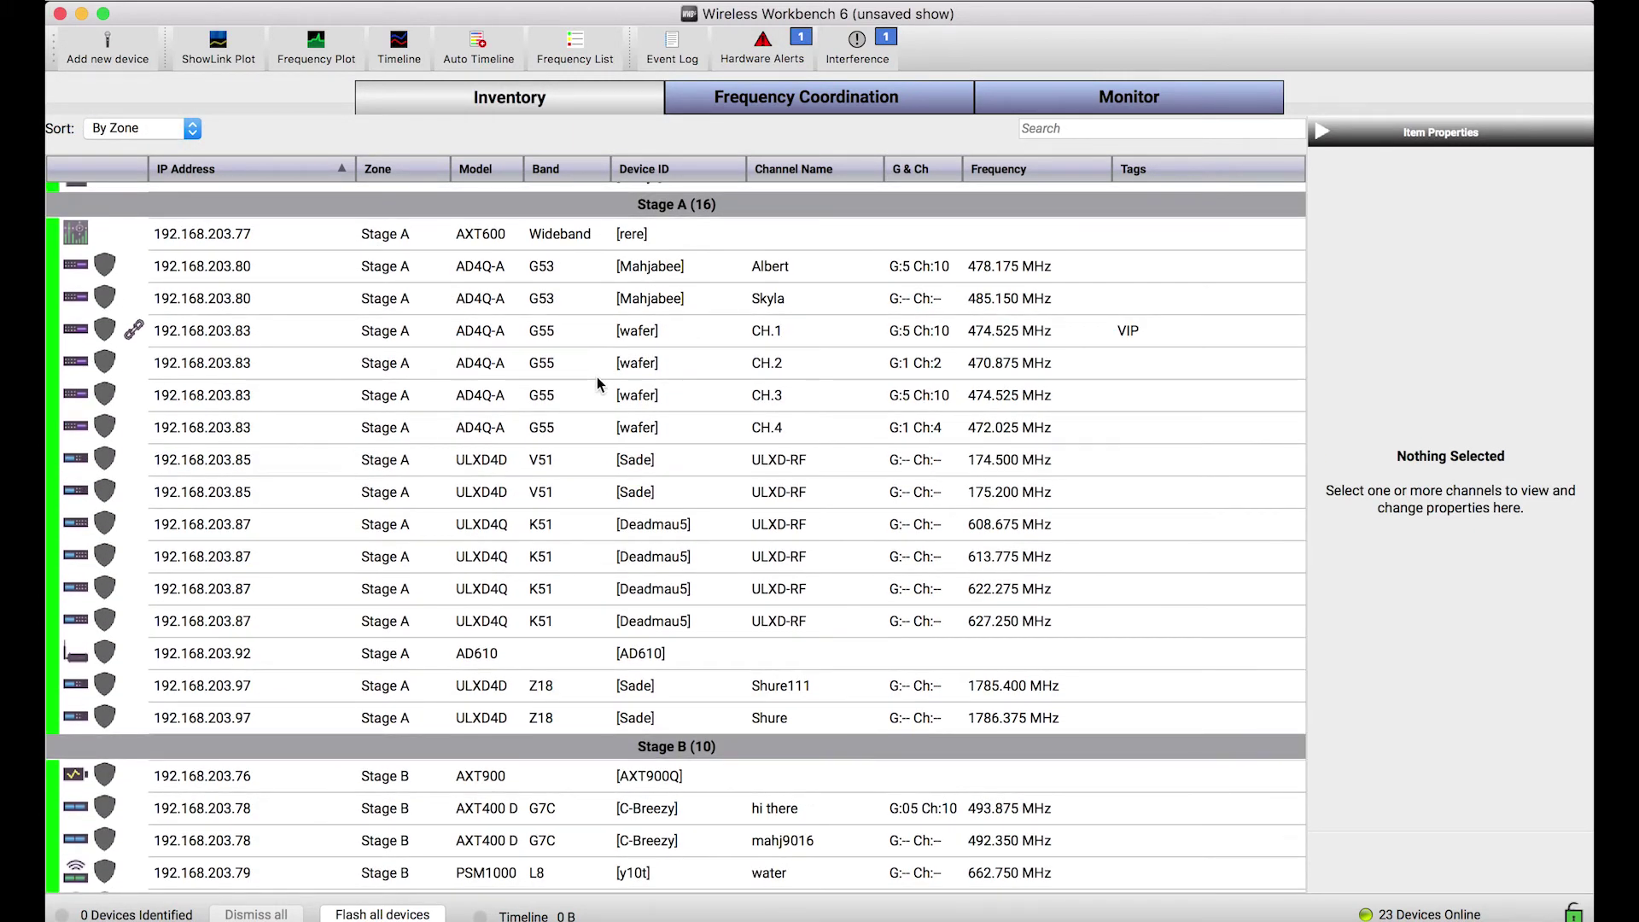
click(141, 128)
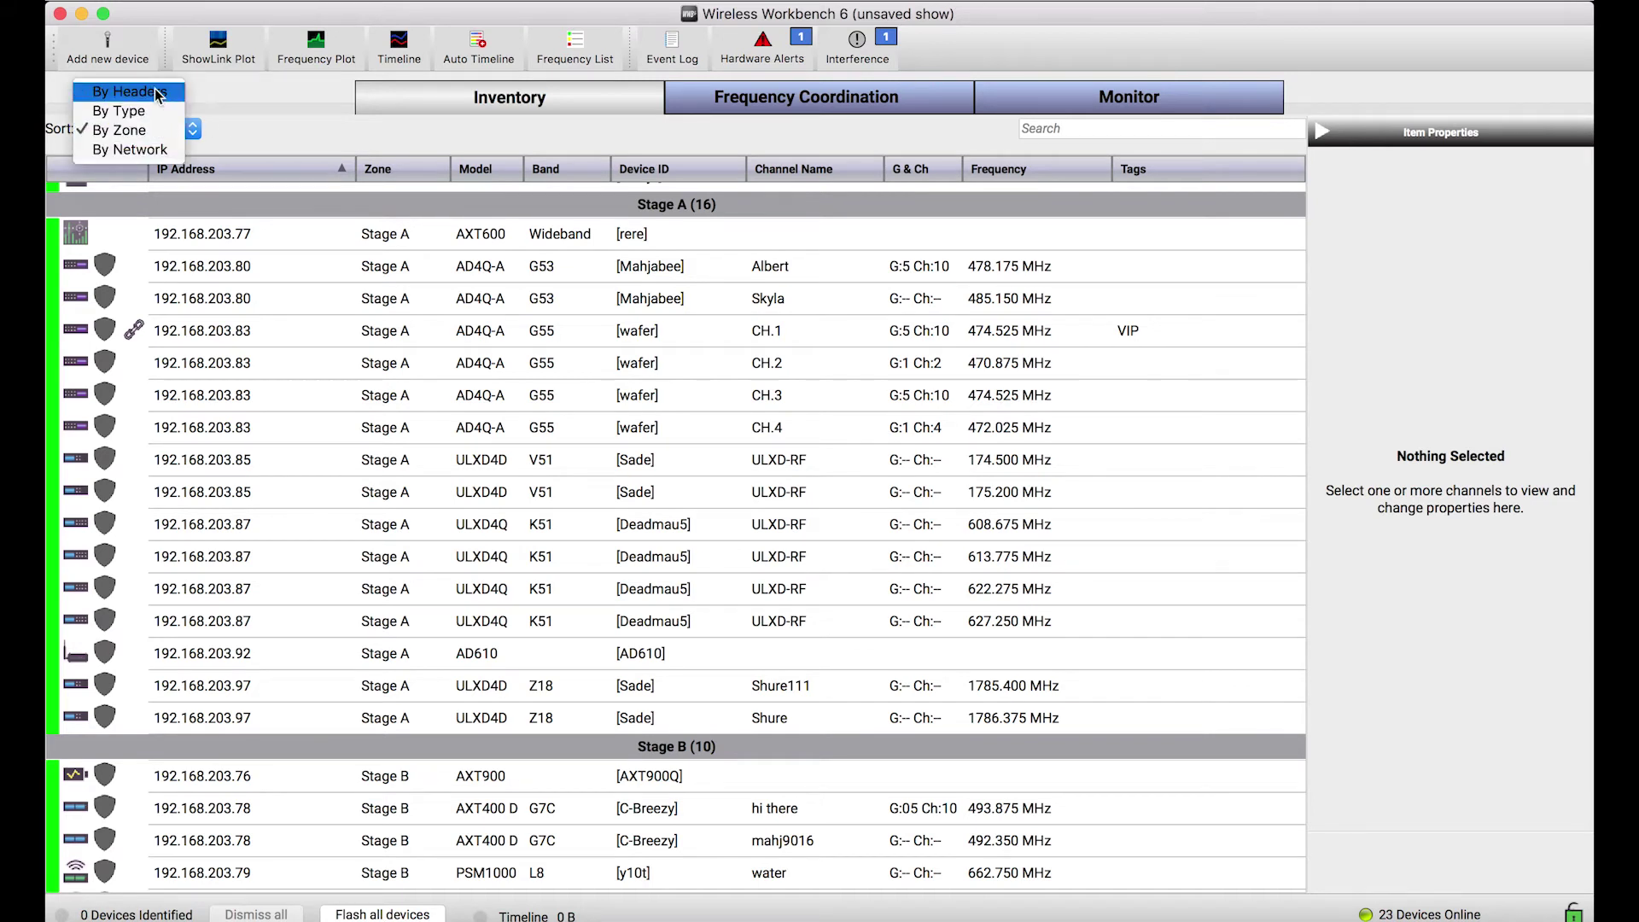
click(158, 92)
scroll(633, 364, up, 5)
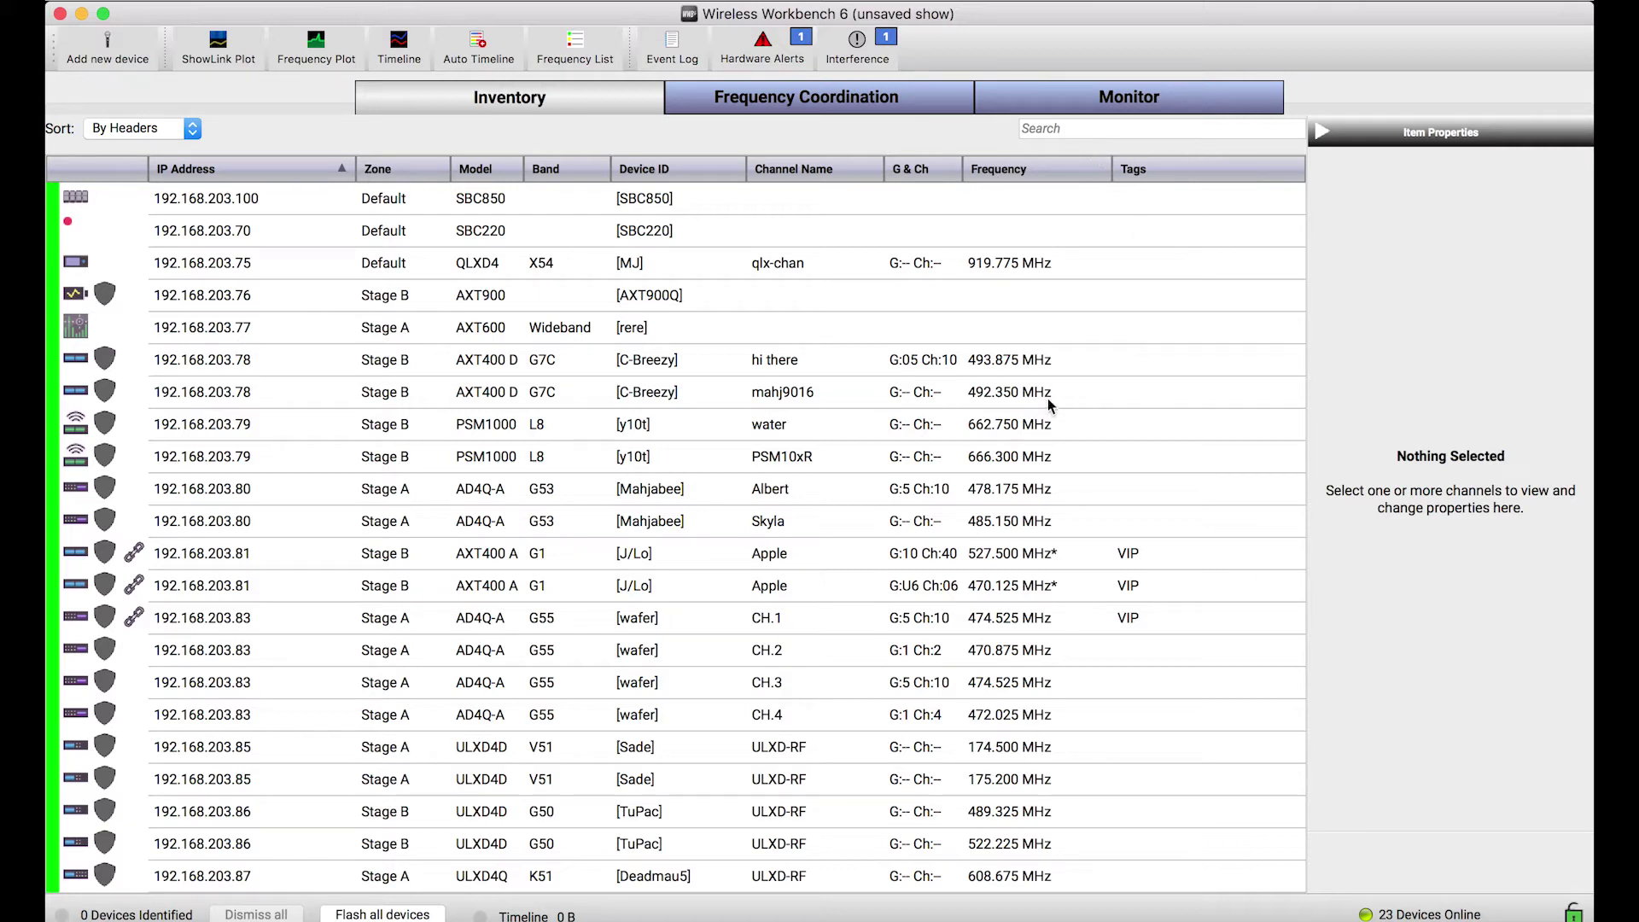
scroll(1050, 405, down, 1)
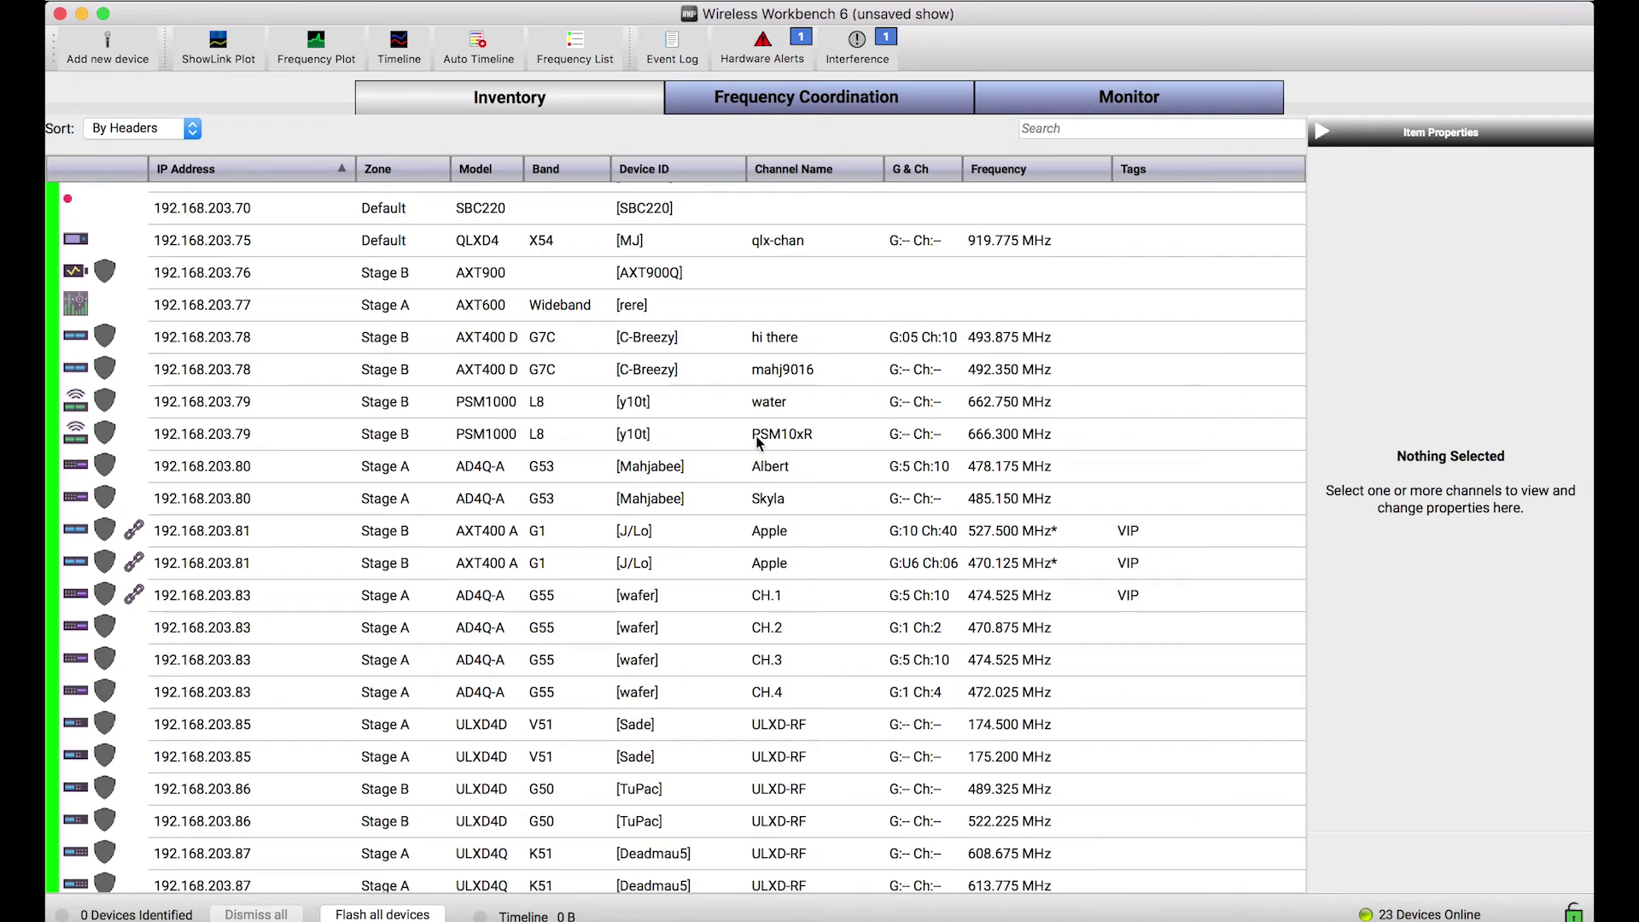
click(193, 128)
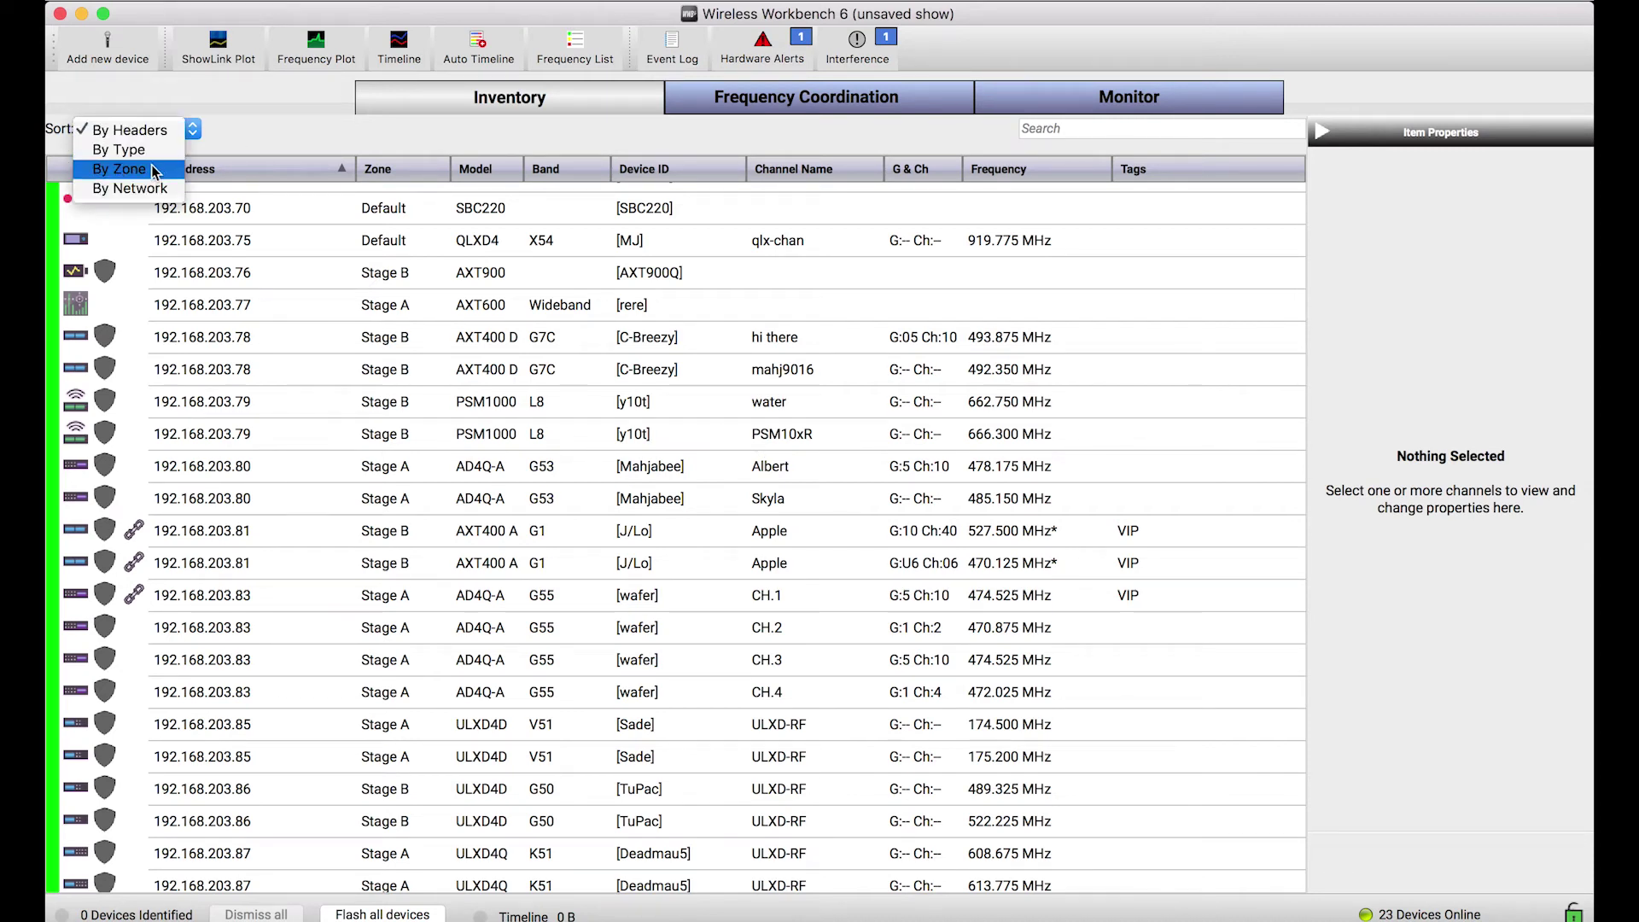
click(147, 152)
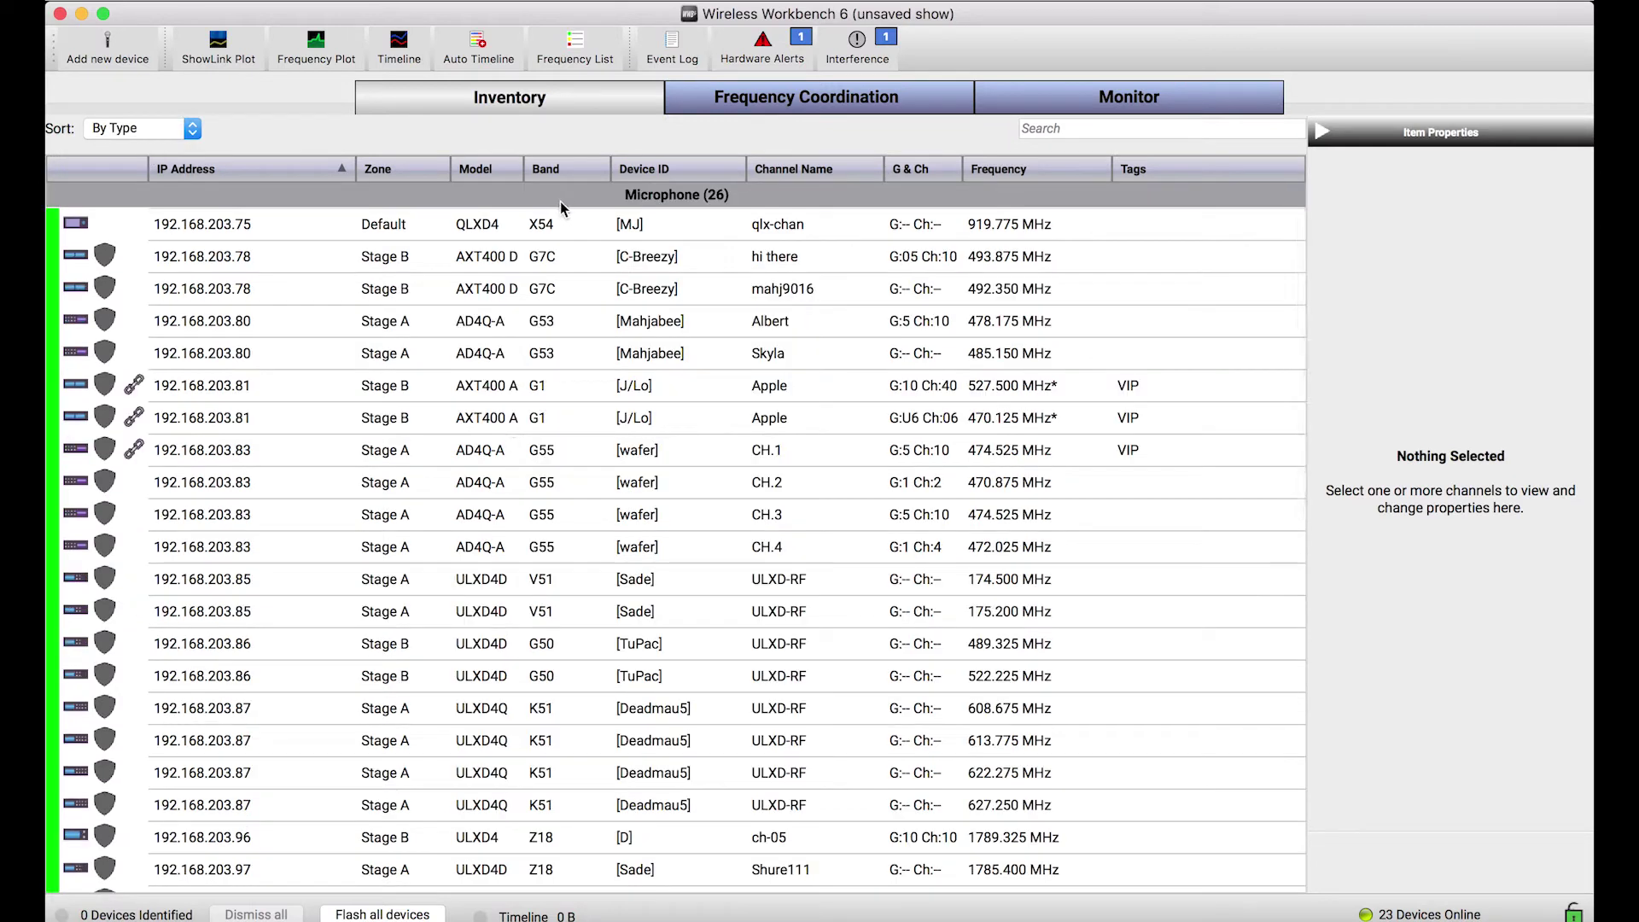
right_click(586, 201)
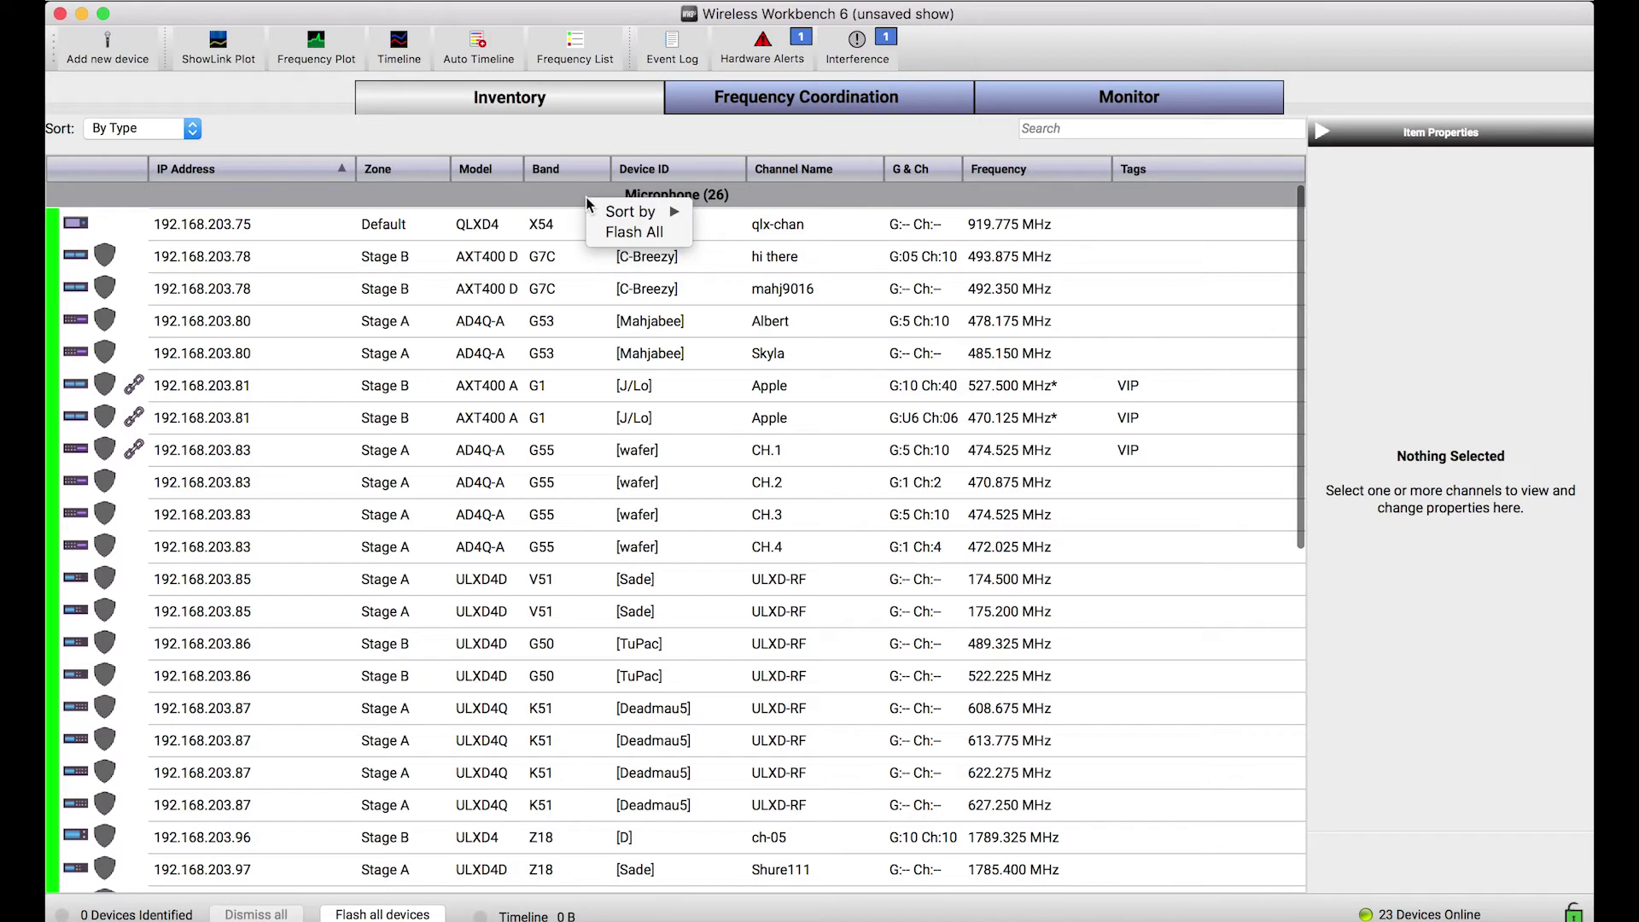
click(536, 200)
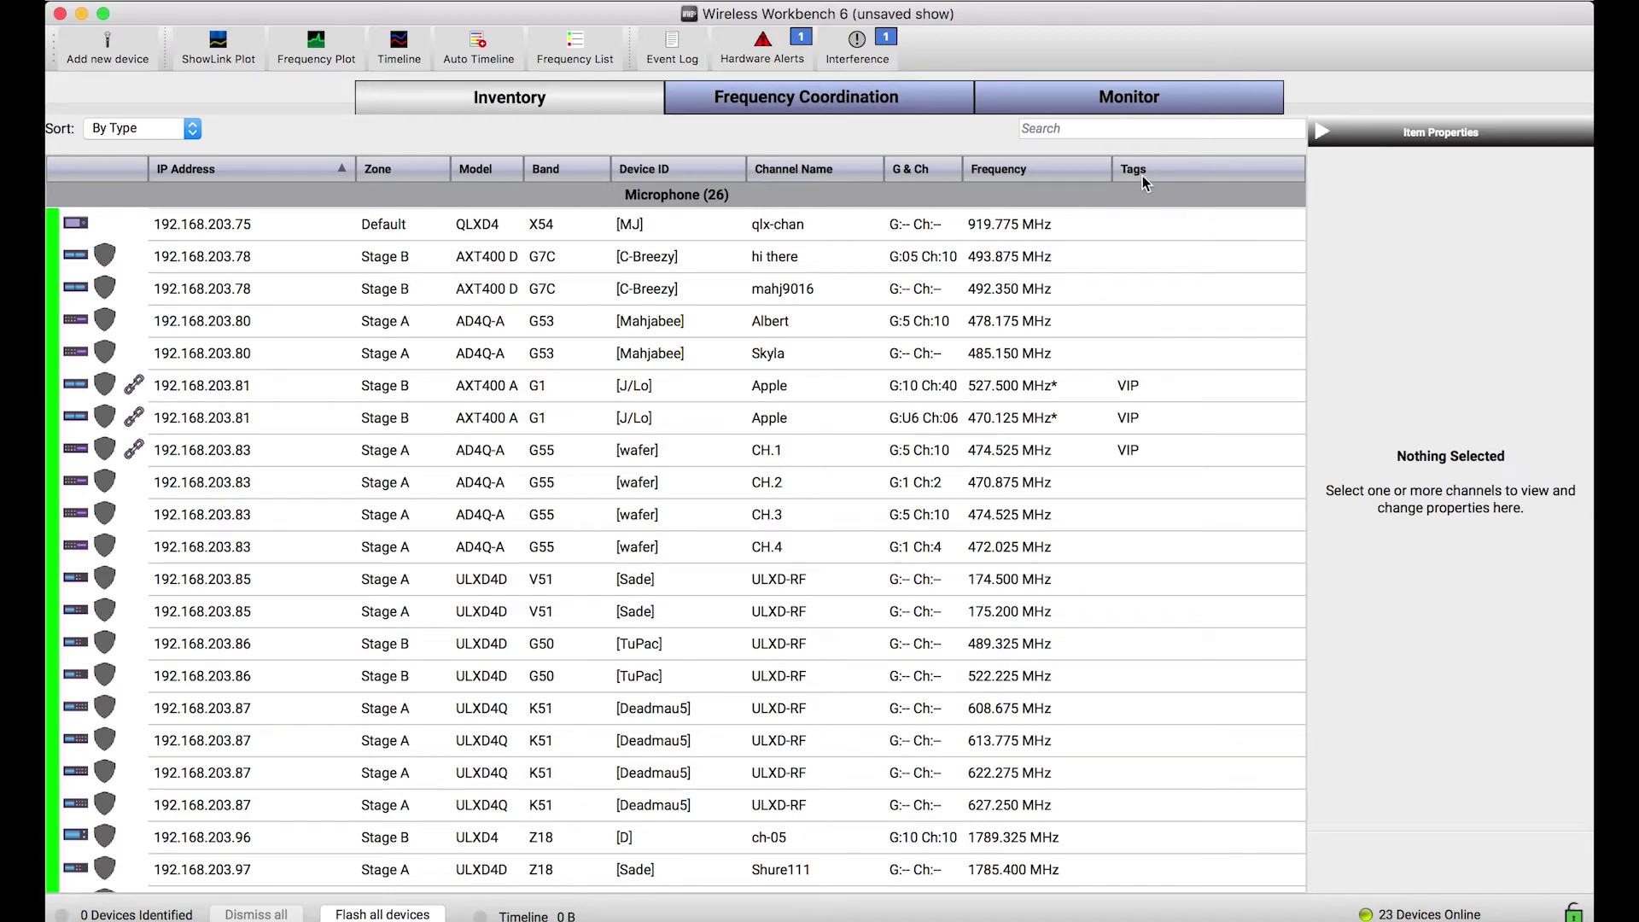
- Create a new tag named 'Backup Singers' in the Tag Manager next to VIP
right_click(1140, 228)
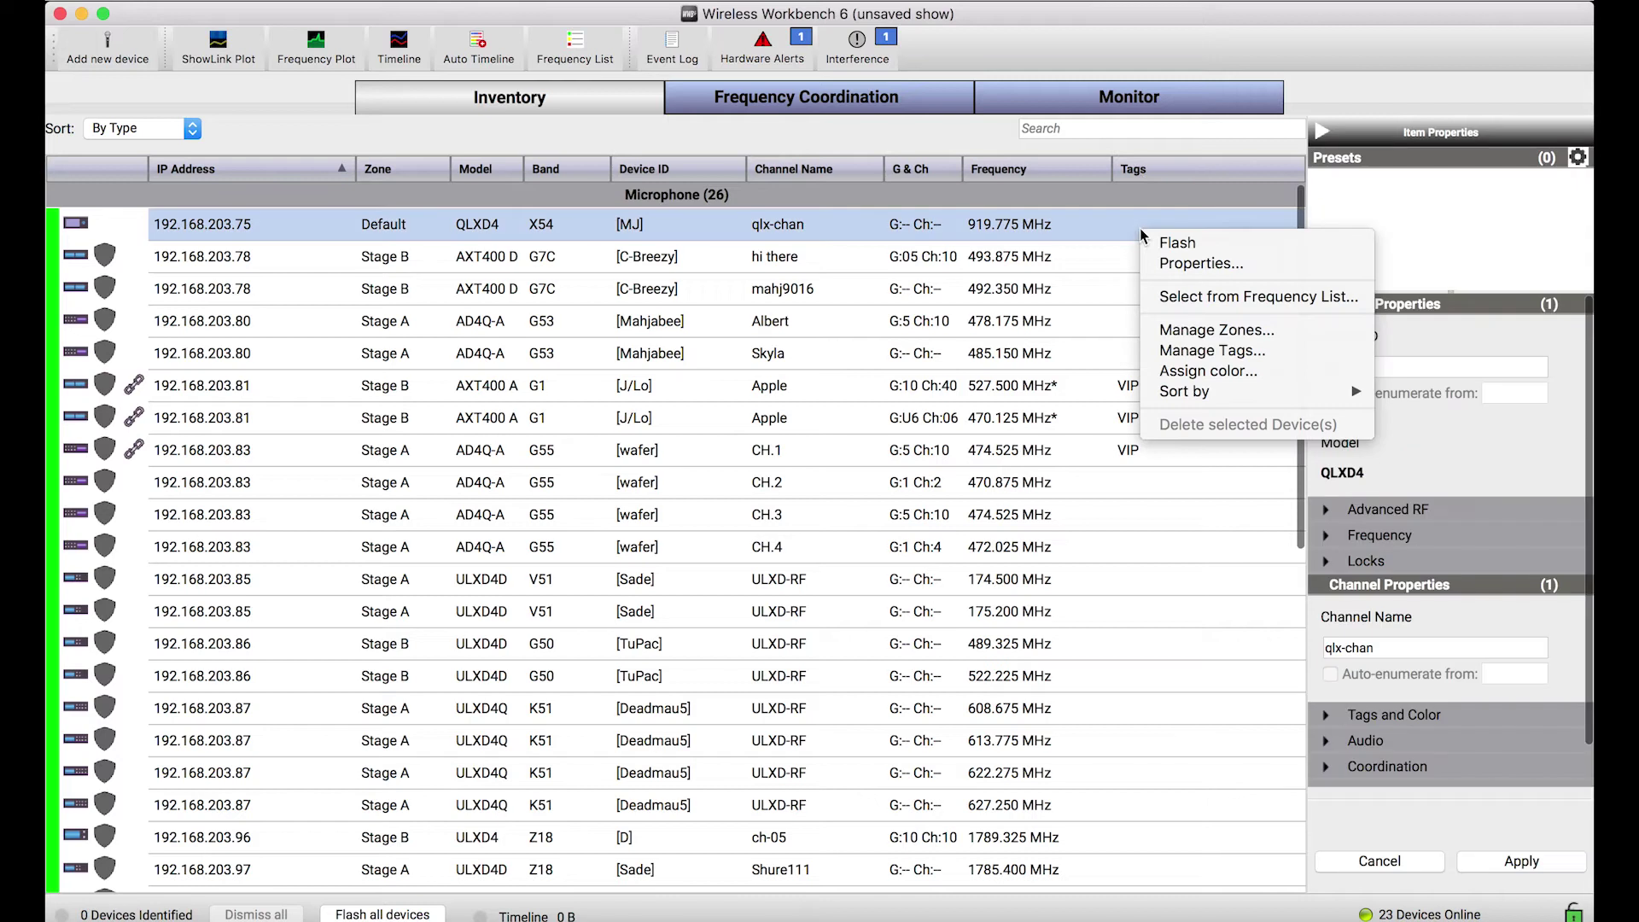
click(1194, 350)
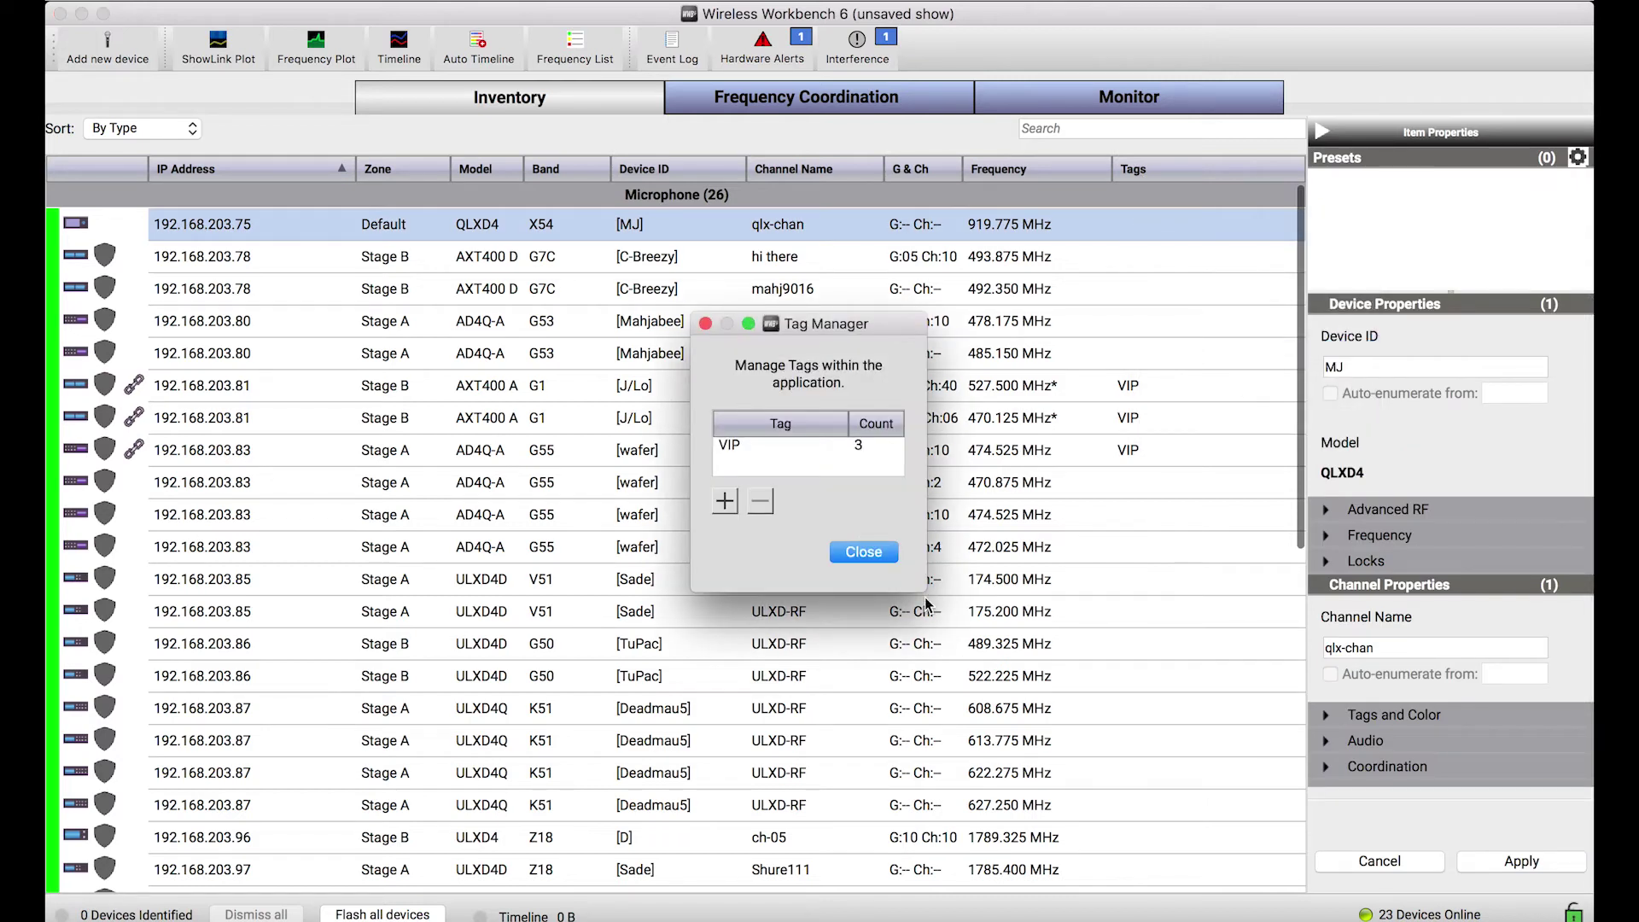
click(725, 505)
double_click(741, 466)
text(Backup Singers)
click(839, 511)
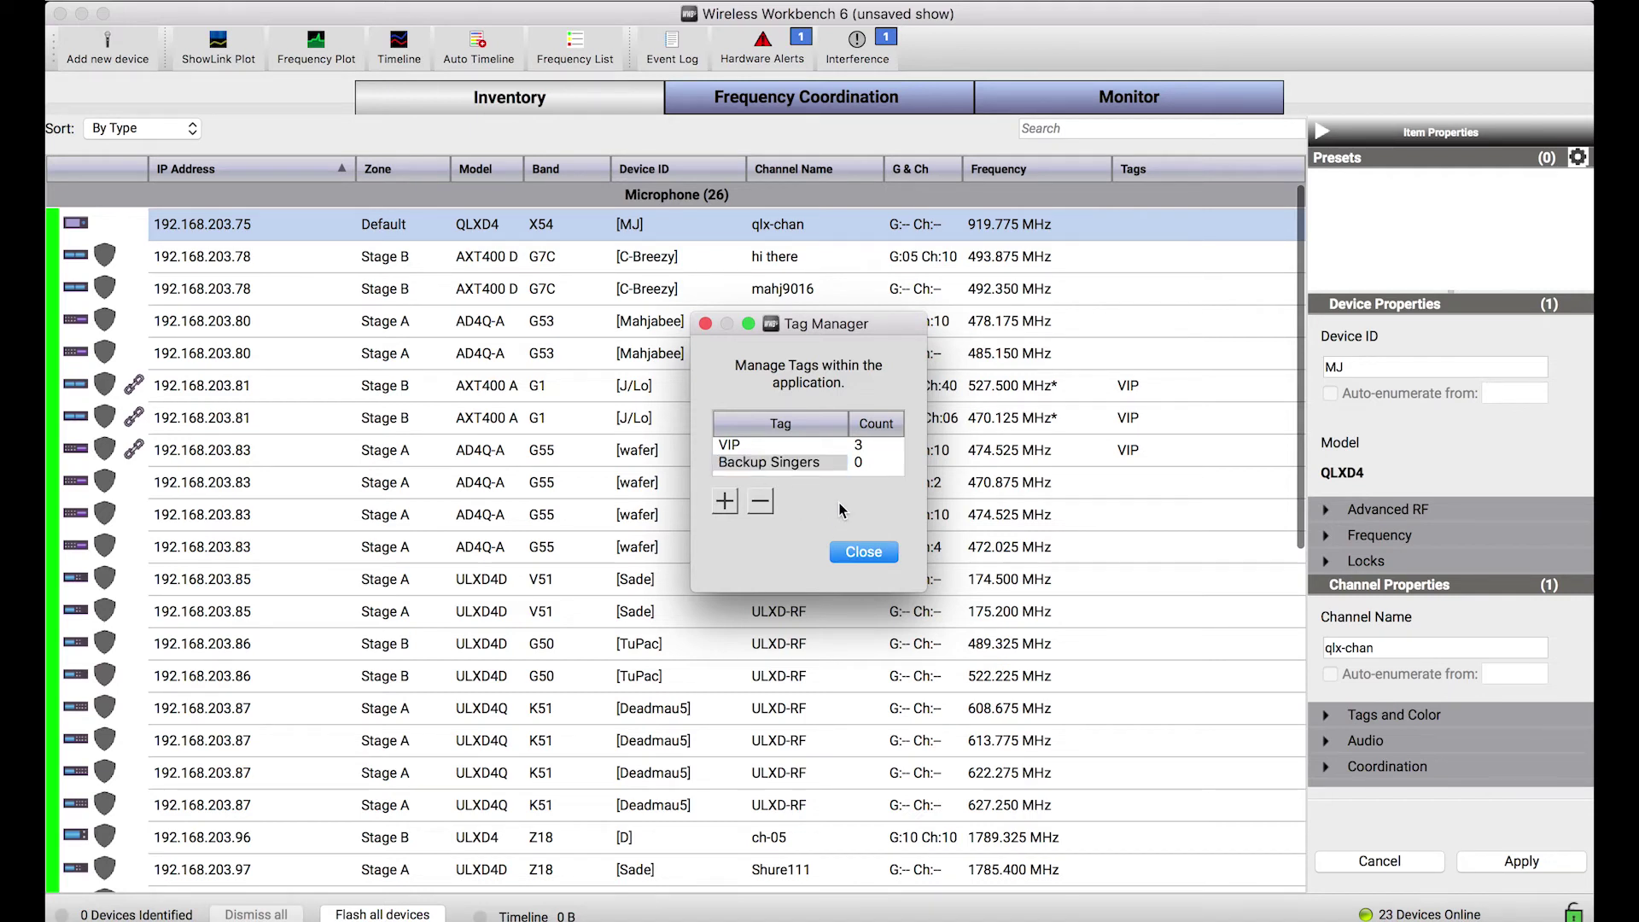
click(705, 325)
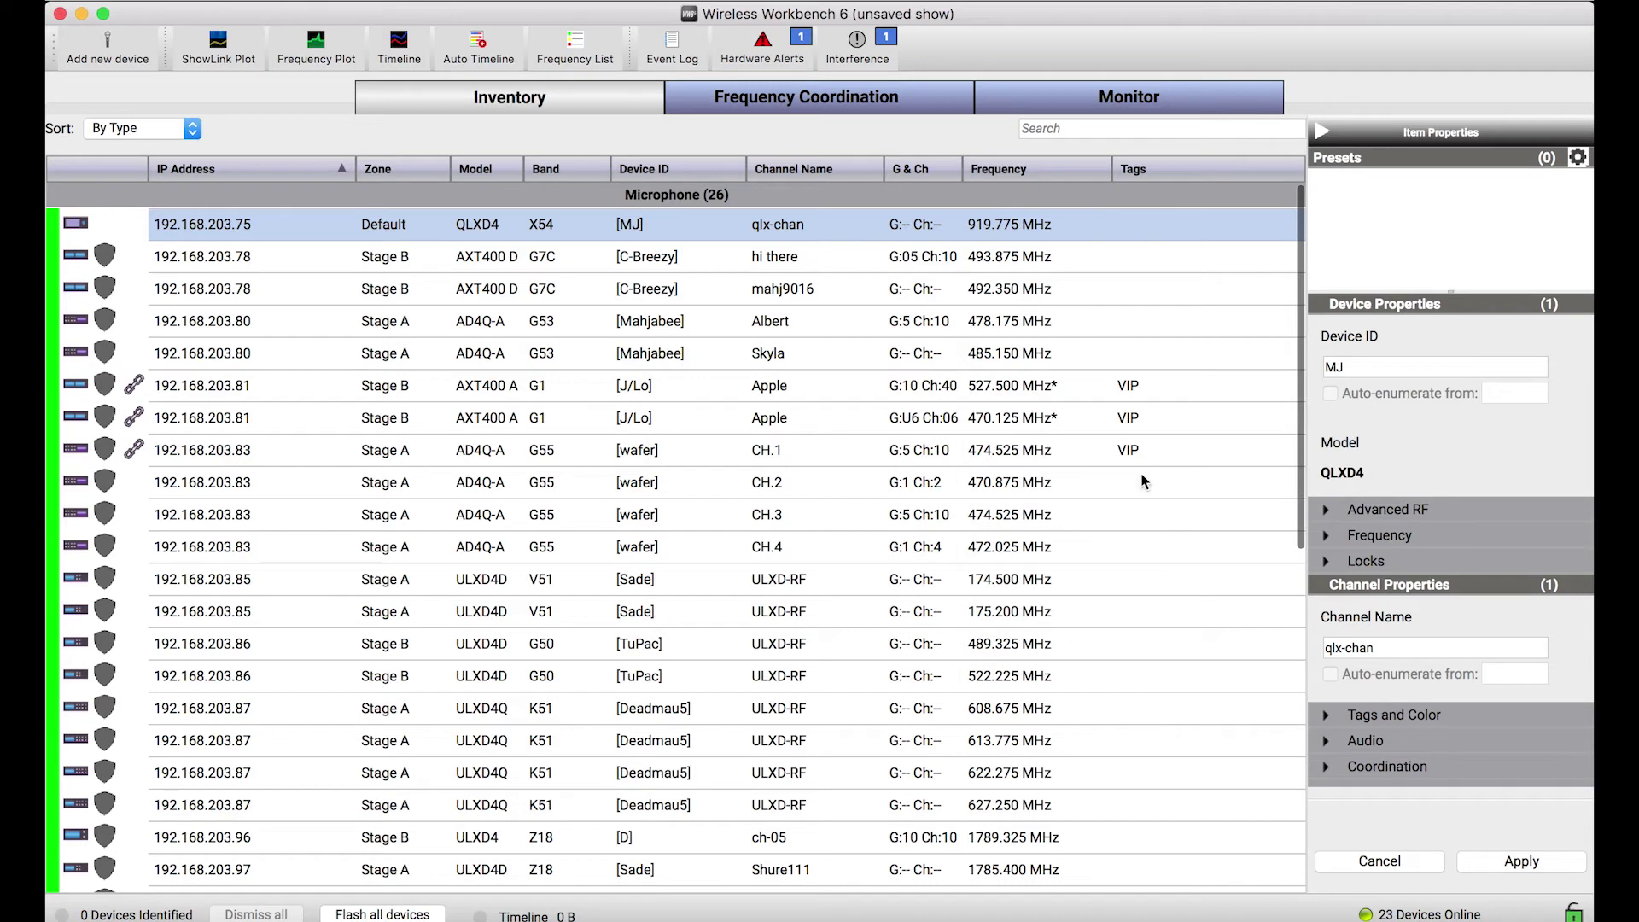
- Apply the Backup Singers tag to the CH.3, CH.4 and 174.500 MHz channels via Item Properties
drag(1169, 514, 1145, 578)
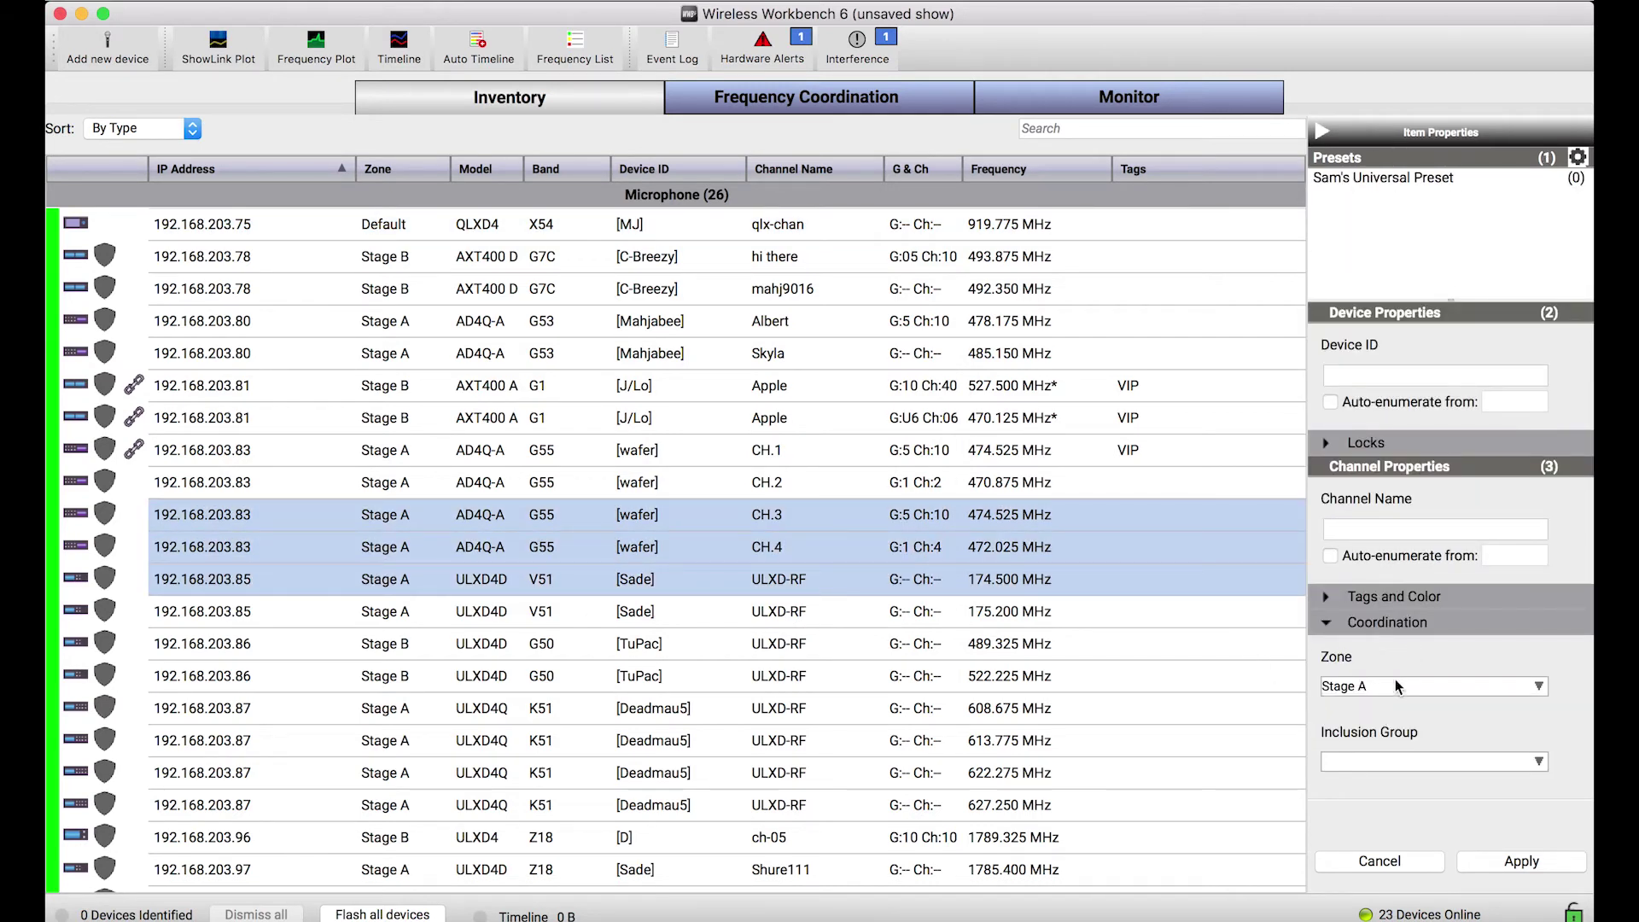
click(1326, 623)
click(1326, 598)
click(1337, 684)
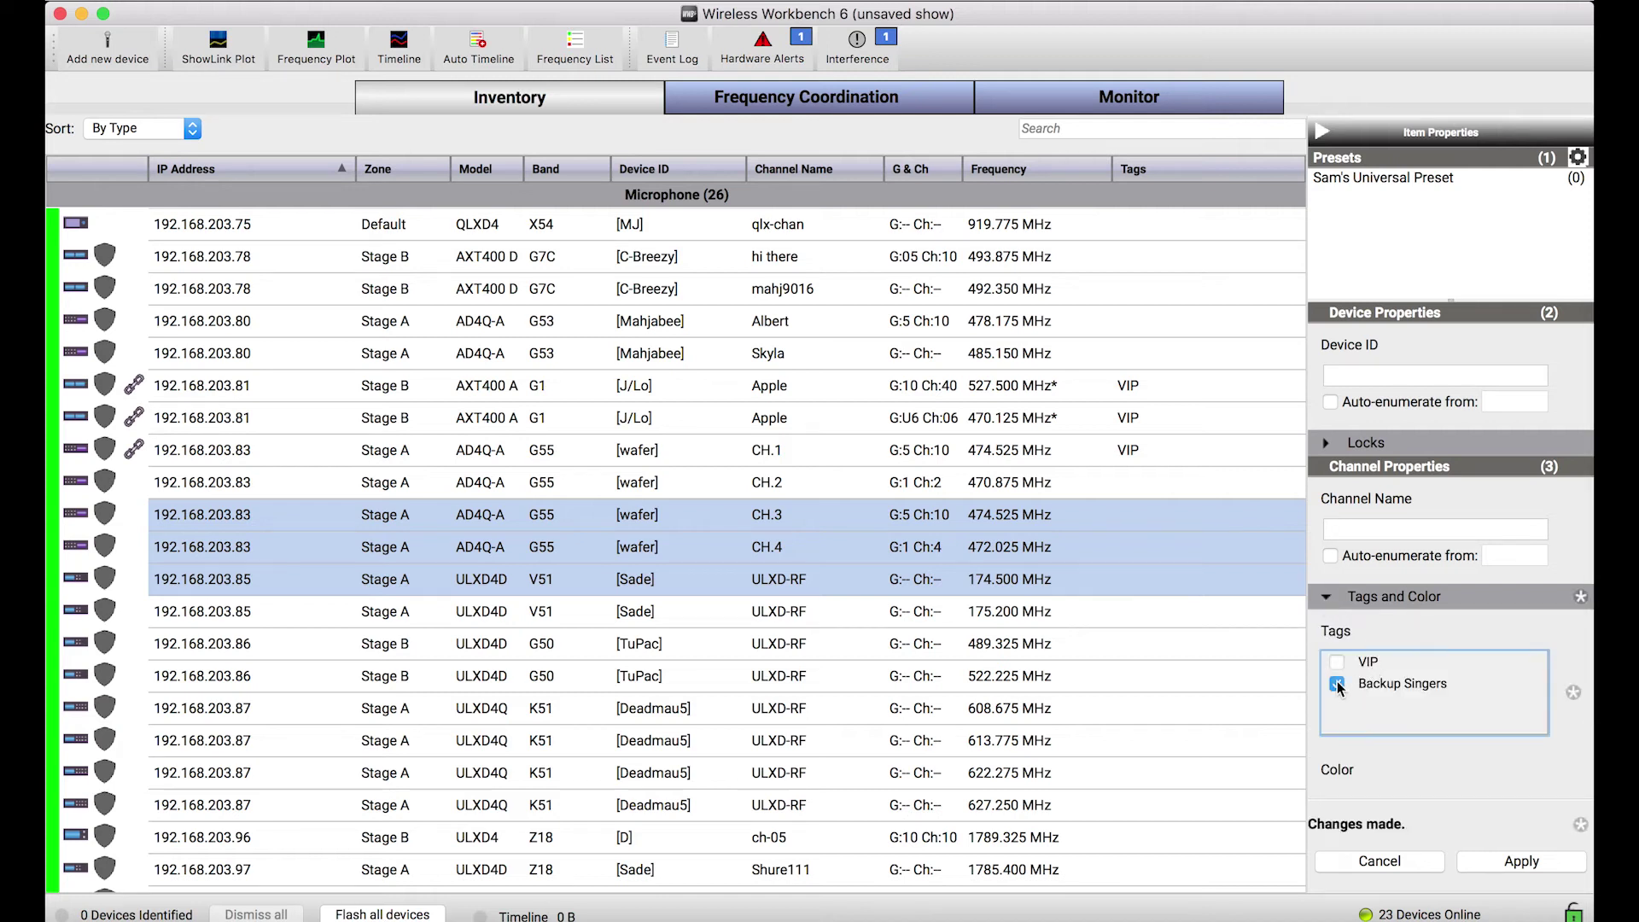
click(1499, 858)
click(1102, 617)
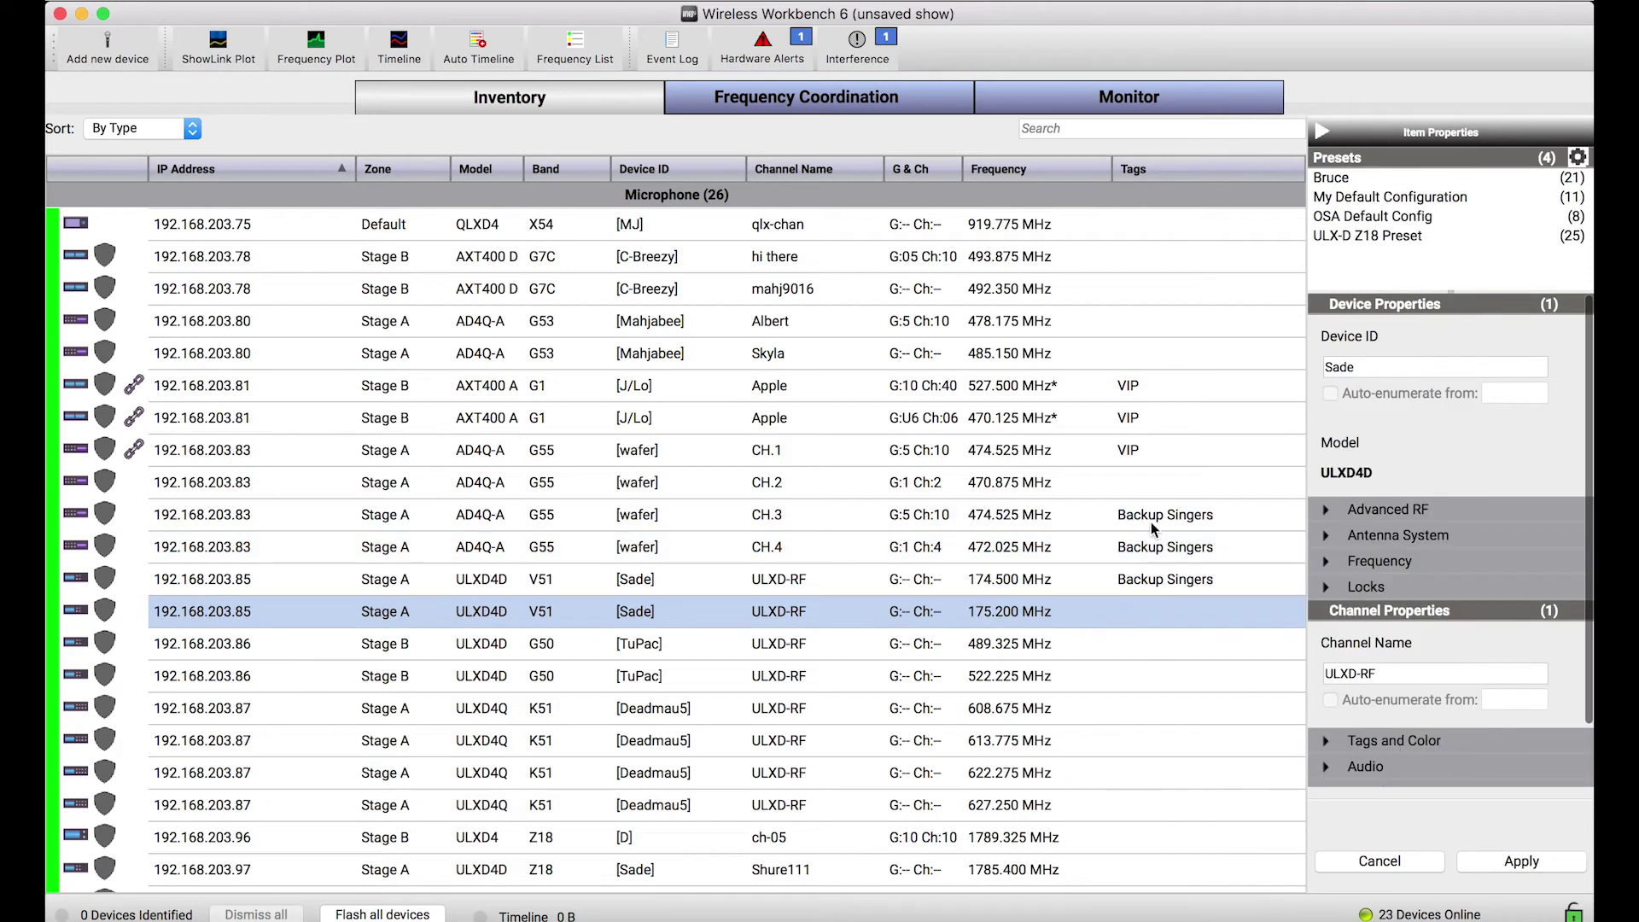
click(1107, 128)
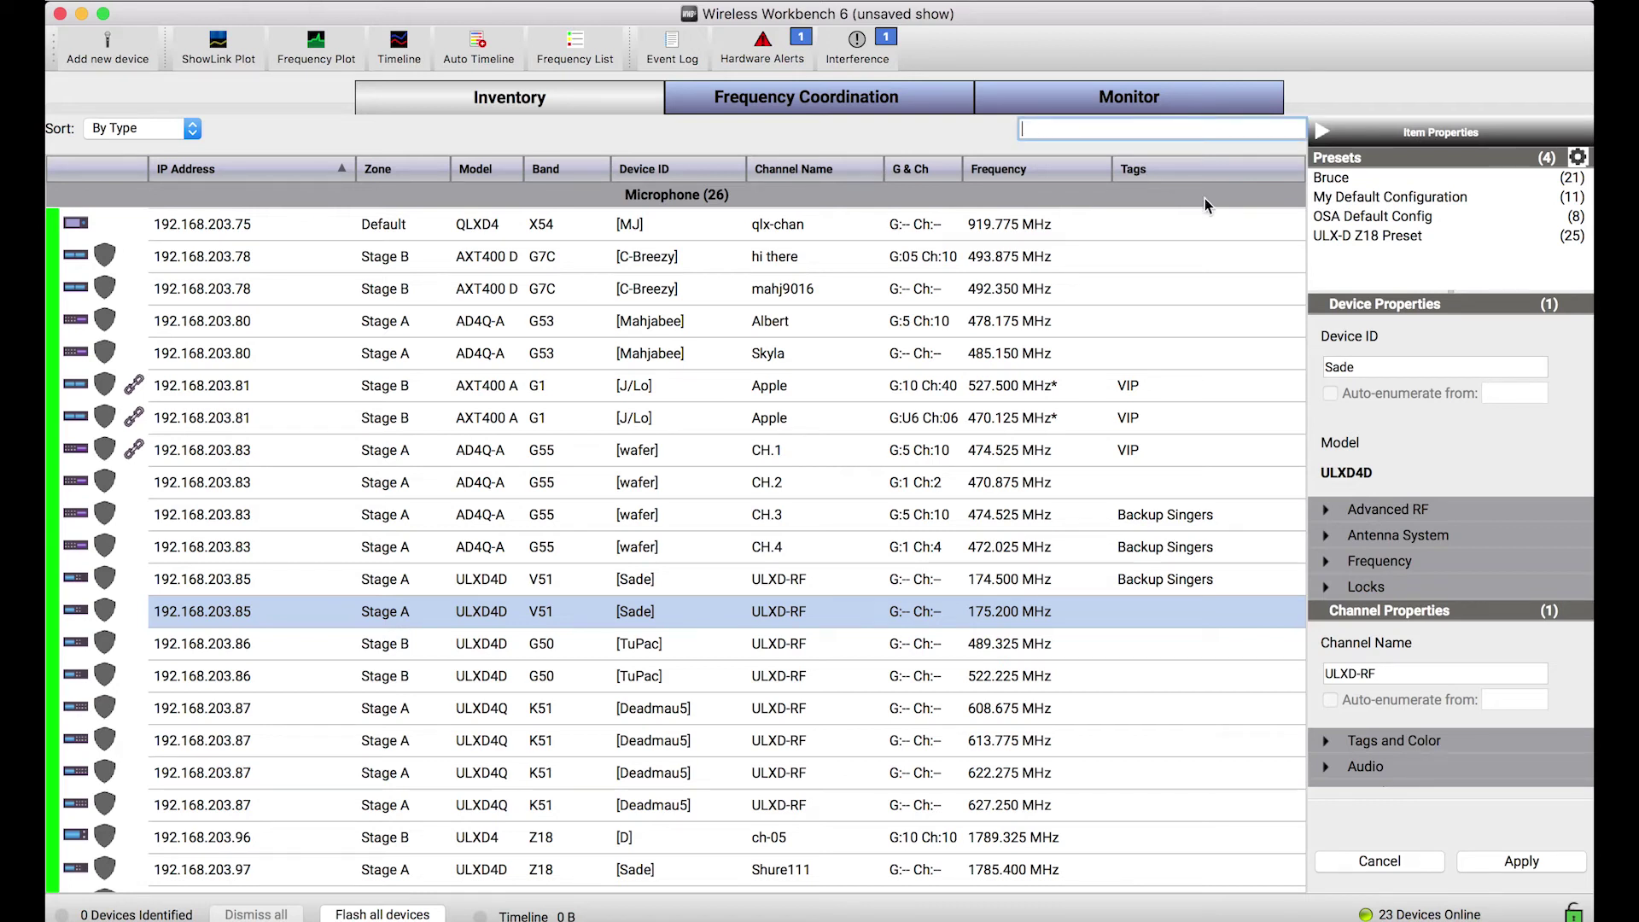
text(backup)
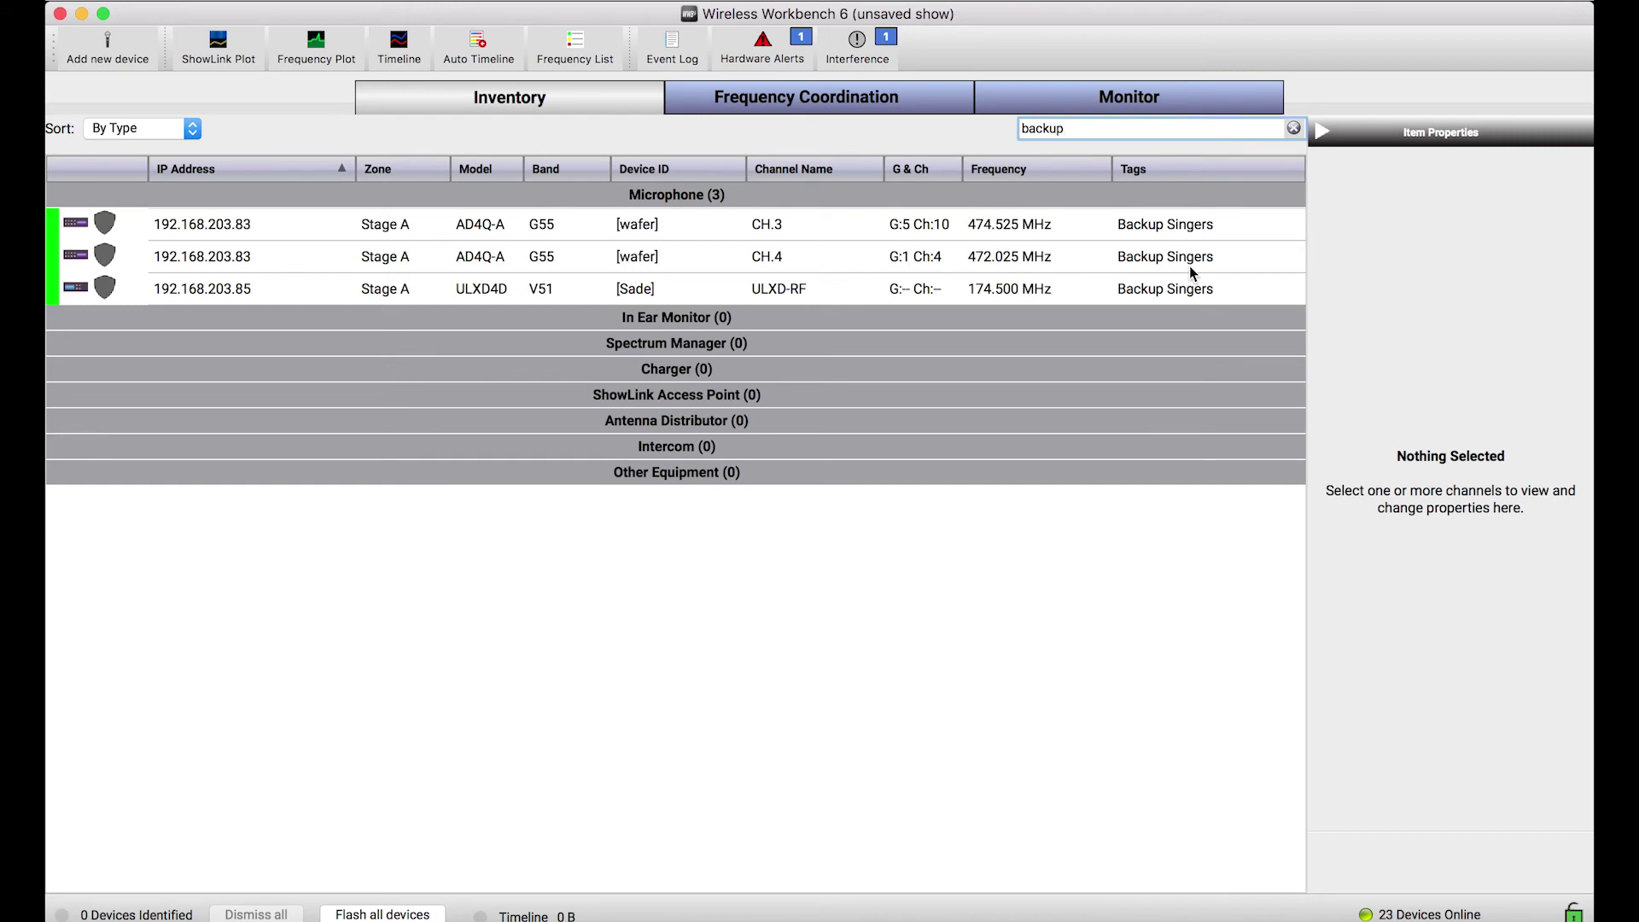
click(1294, 127)
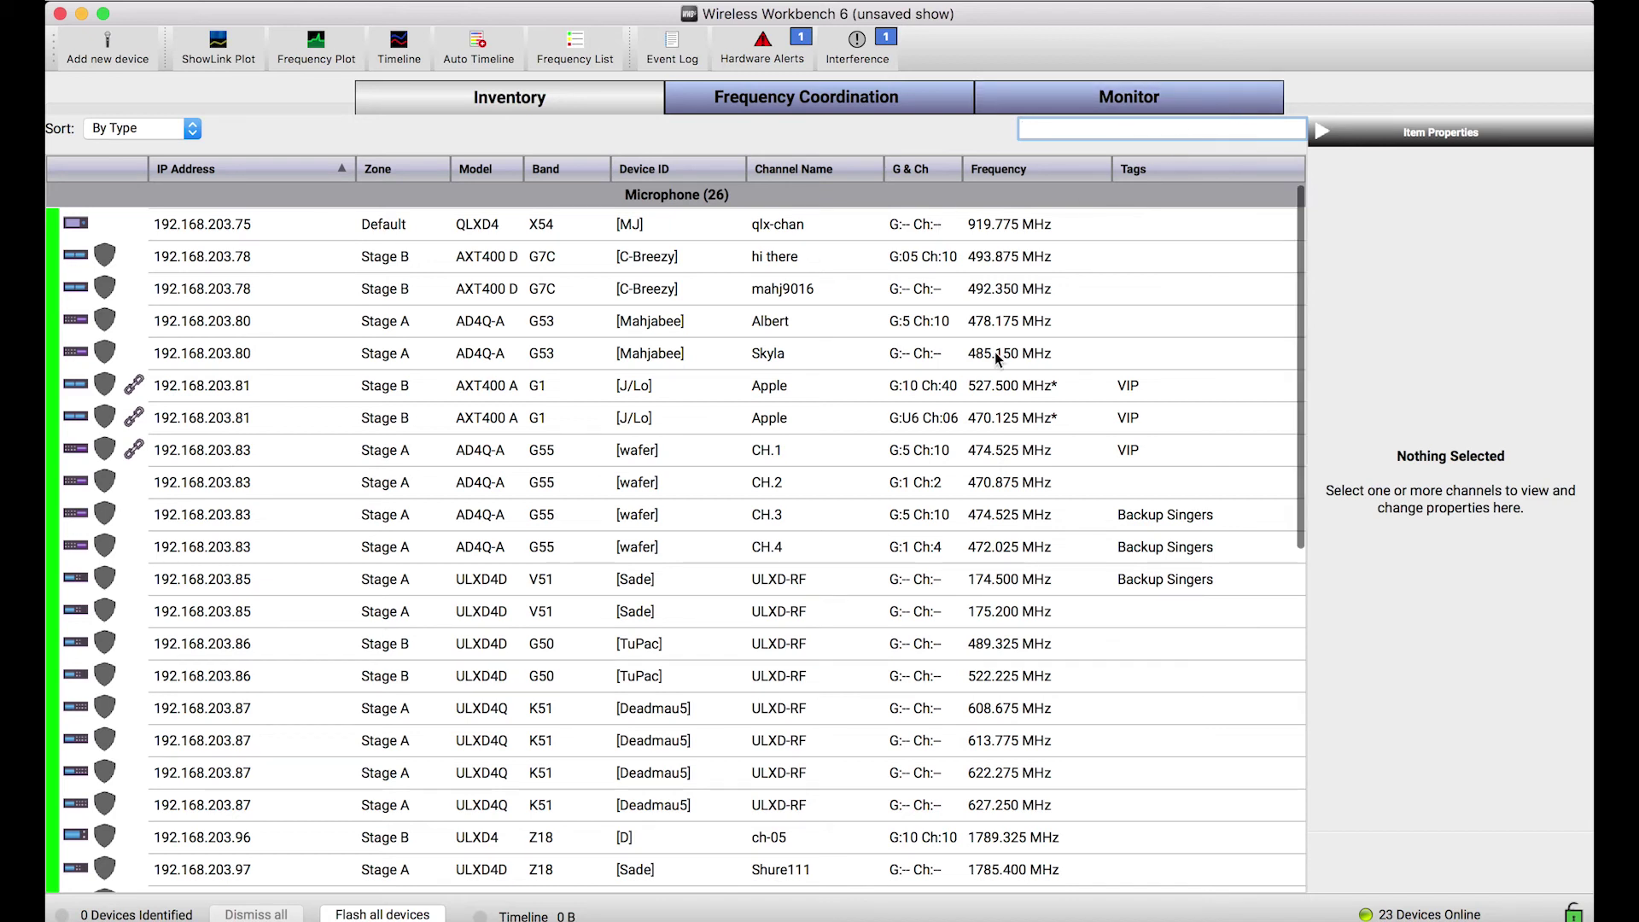
click(616, 227)
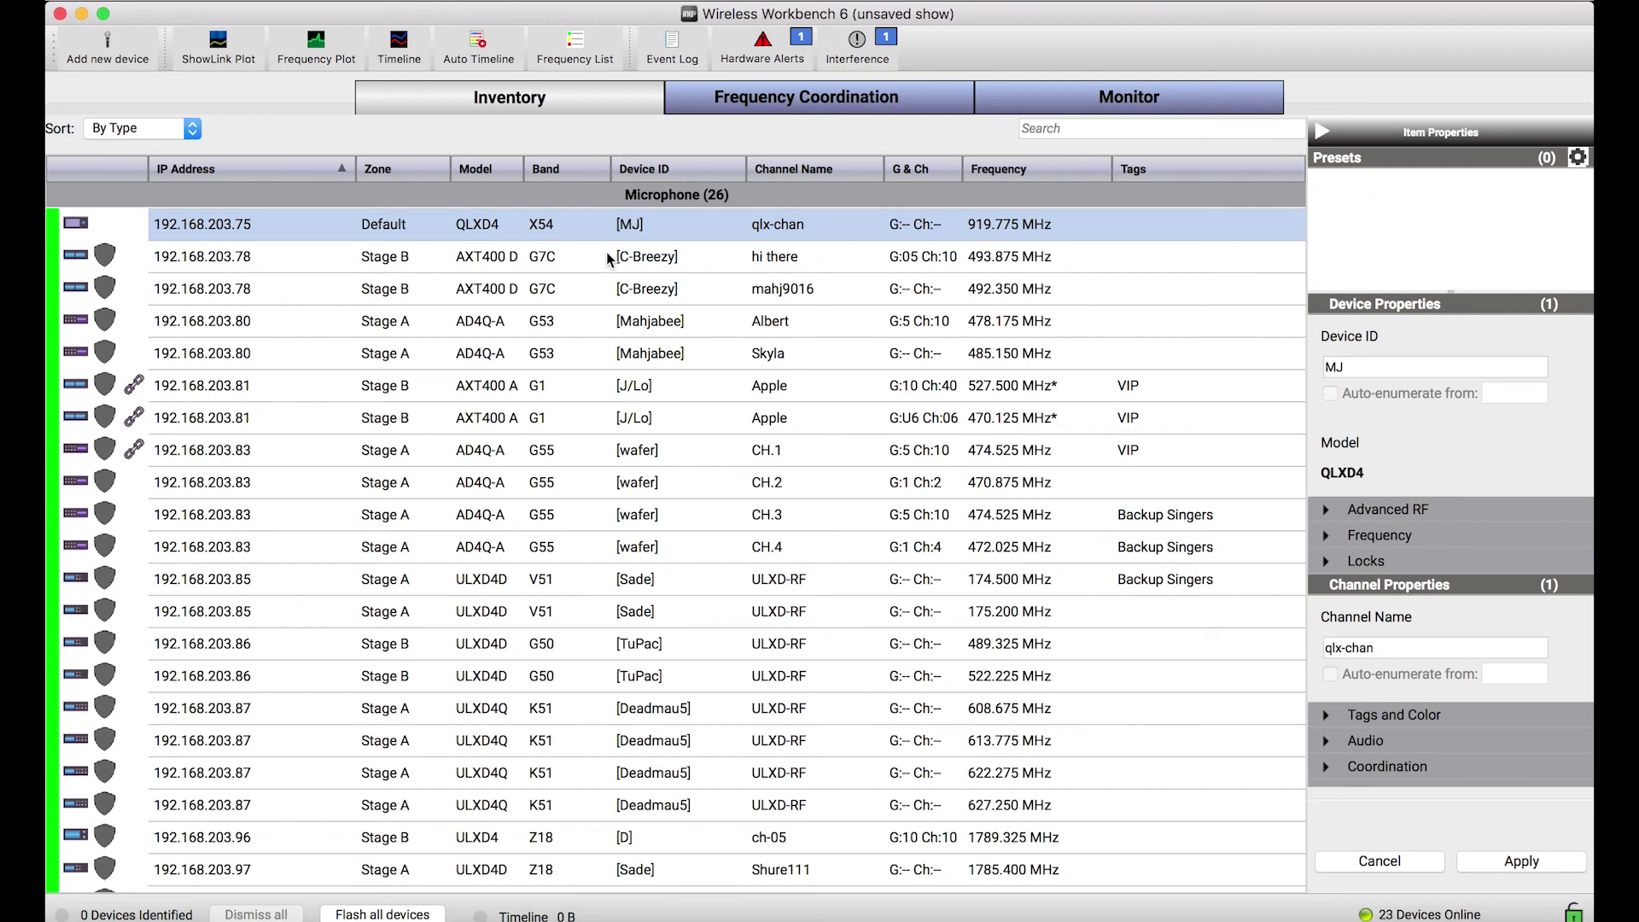
- Assign the green basic colour #55aa7f to the qlx-chan channel row
shift+click(609, 257)
click(584, 233)
right_click(581, 232)
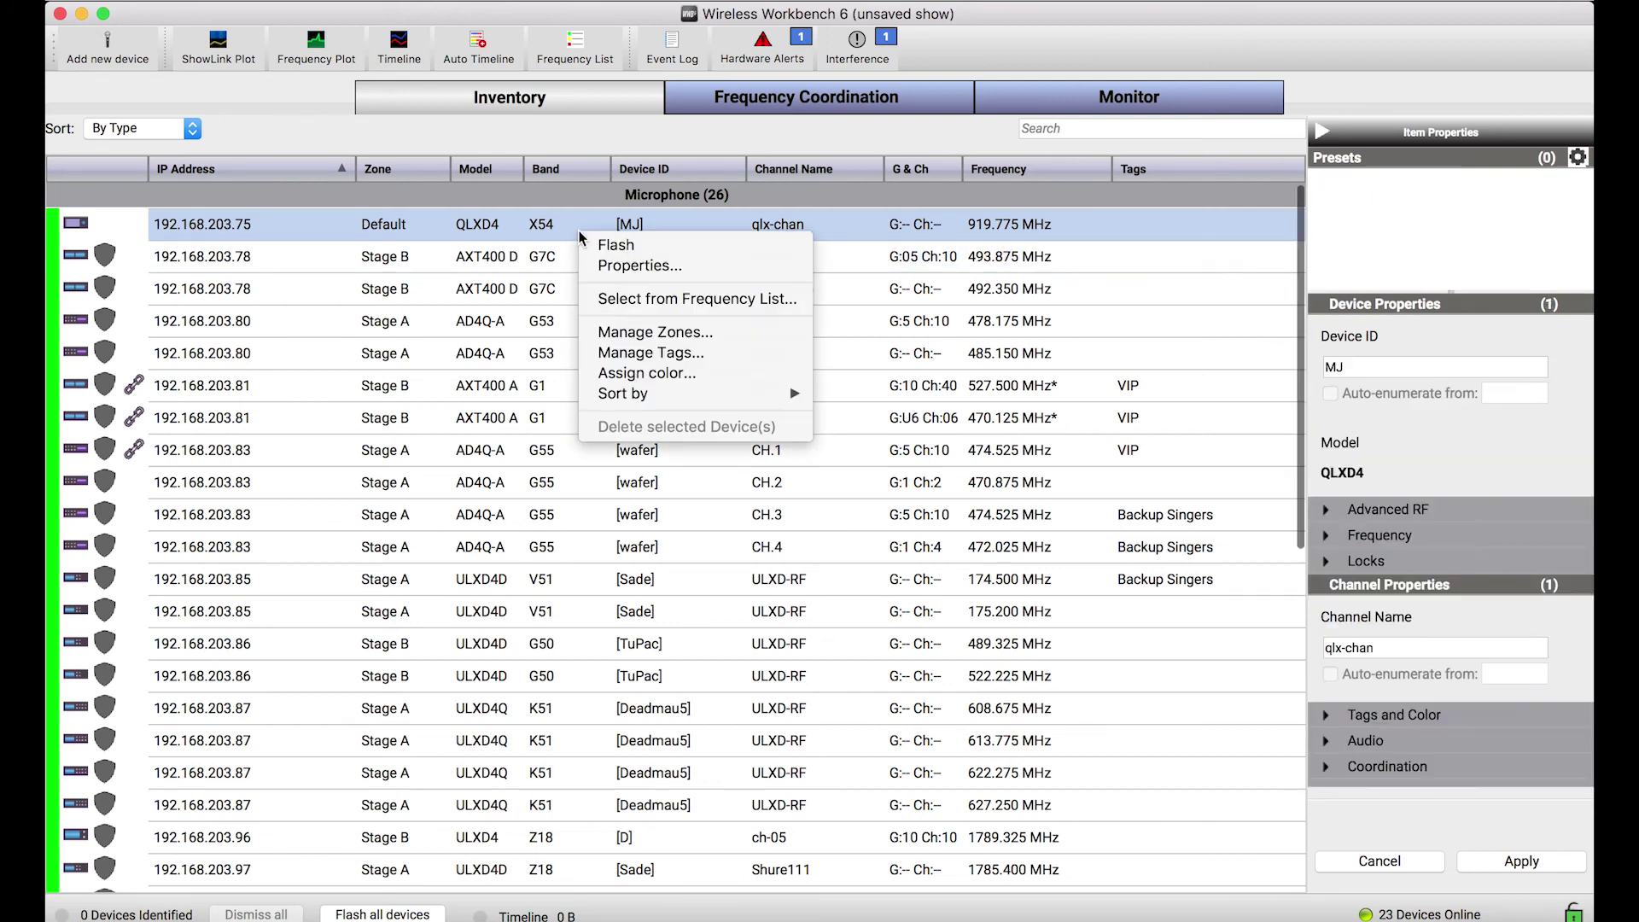
click(658, 375)
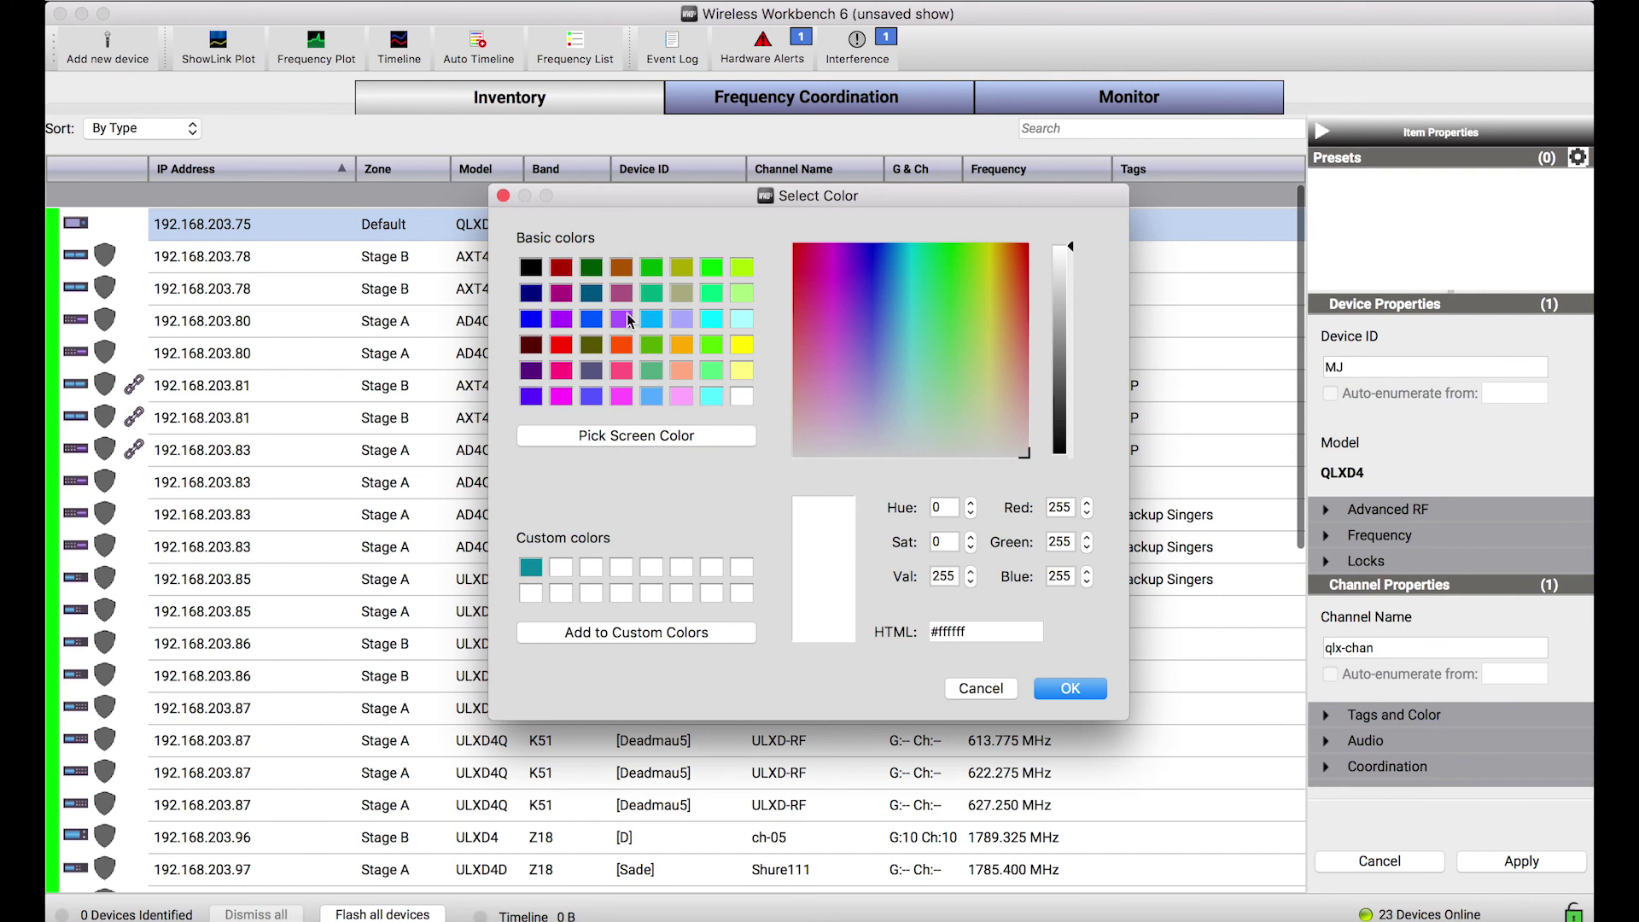
click(649, 374)
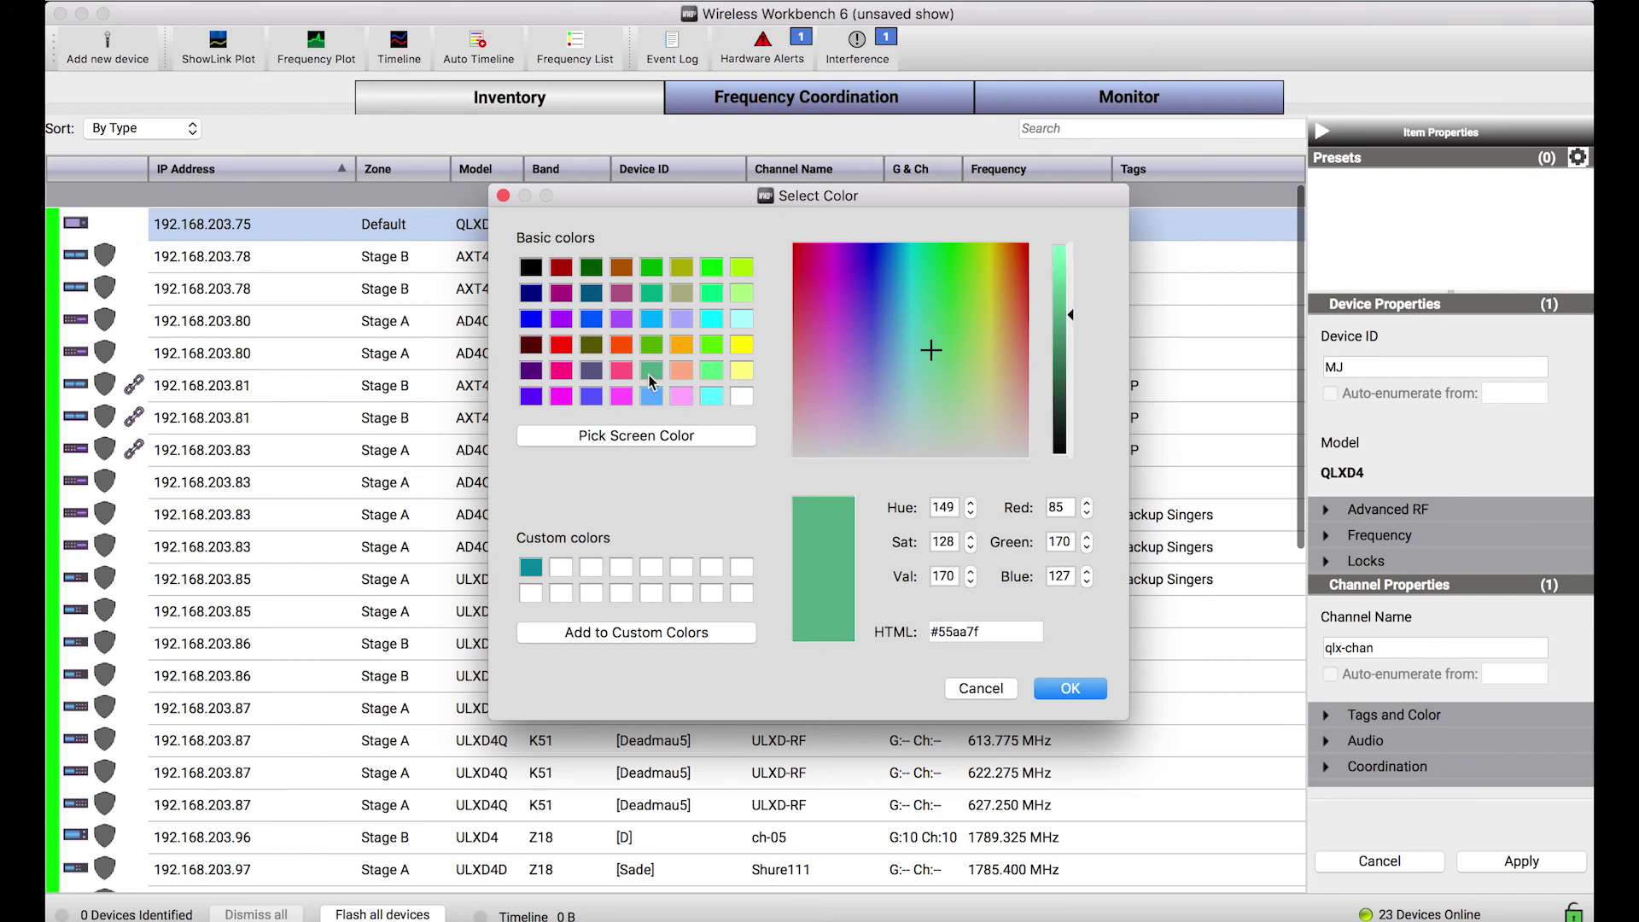
click(1069, 688)
click(960, 645)
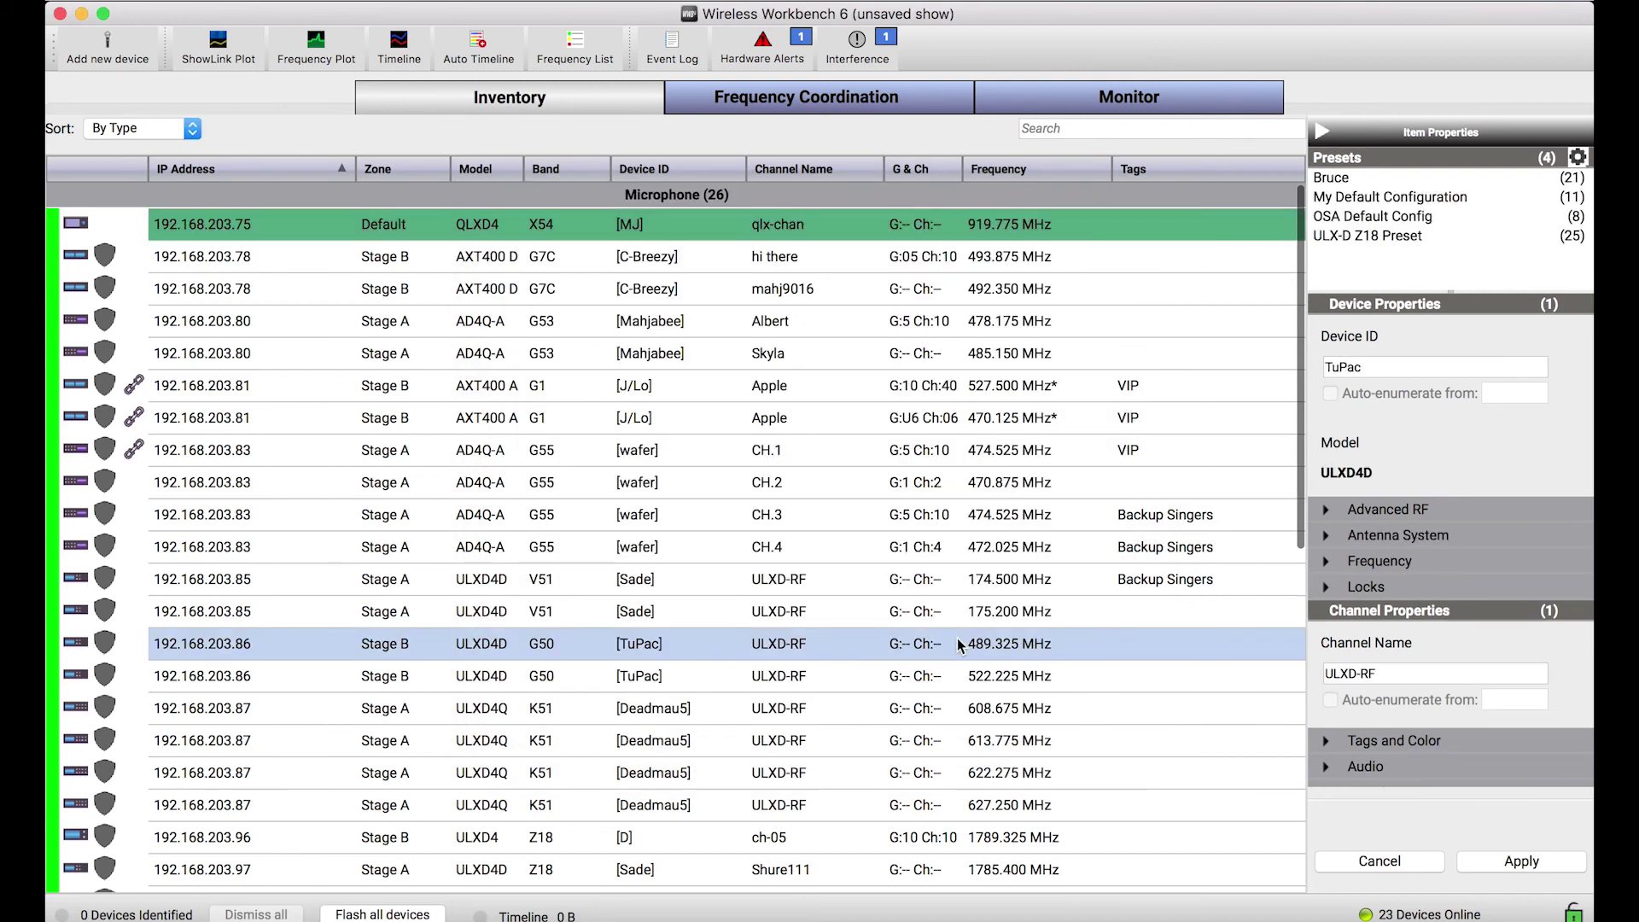